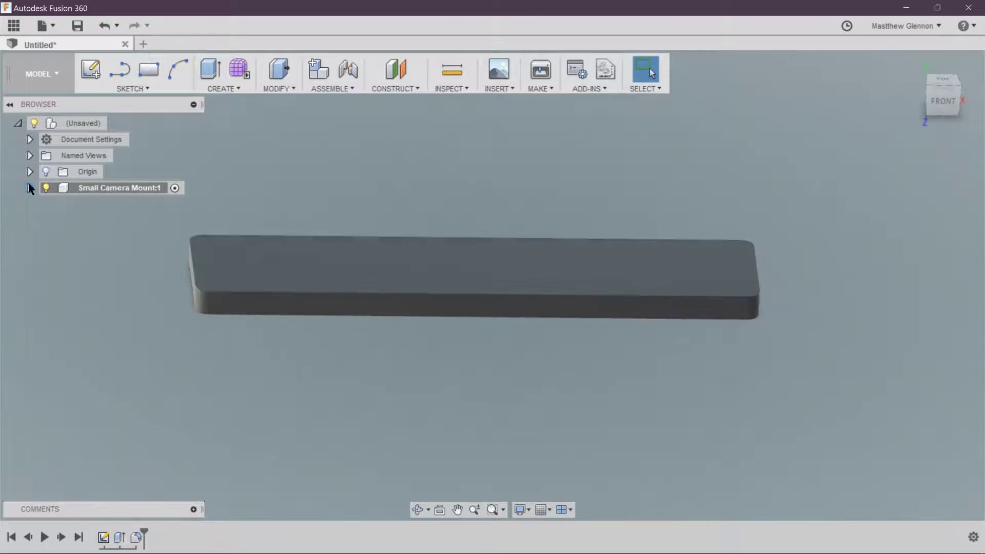
# - Sketch a rectangle on the underside of the mount plate and dimension it 9 mm wide by 15 mm high
pyautogui.click(28, 187)
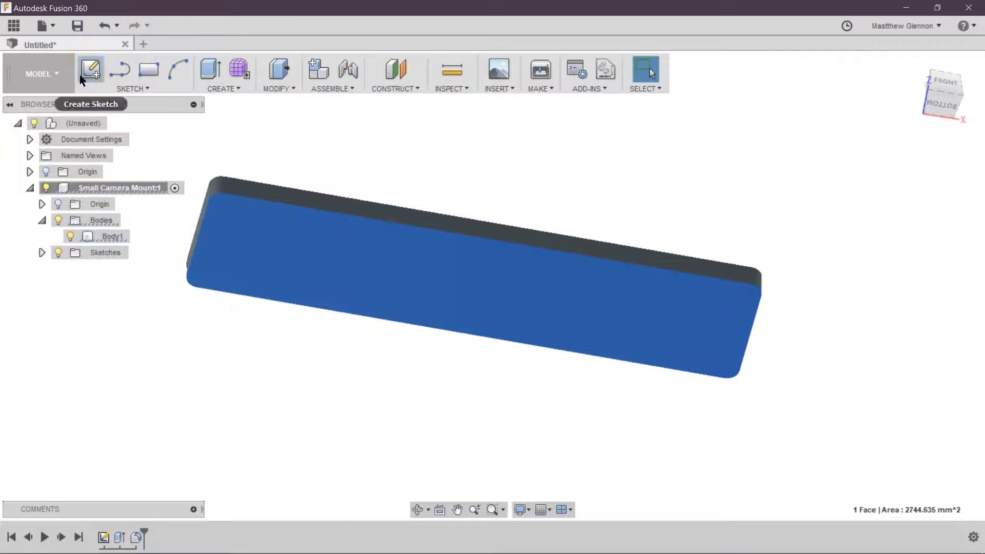
pyautogui.click(82, 72)
pyautogui.press('r')
pyautogui.press('d')
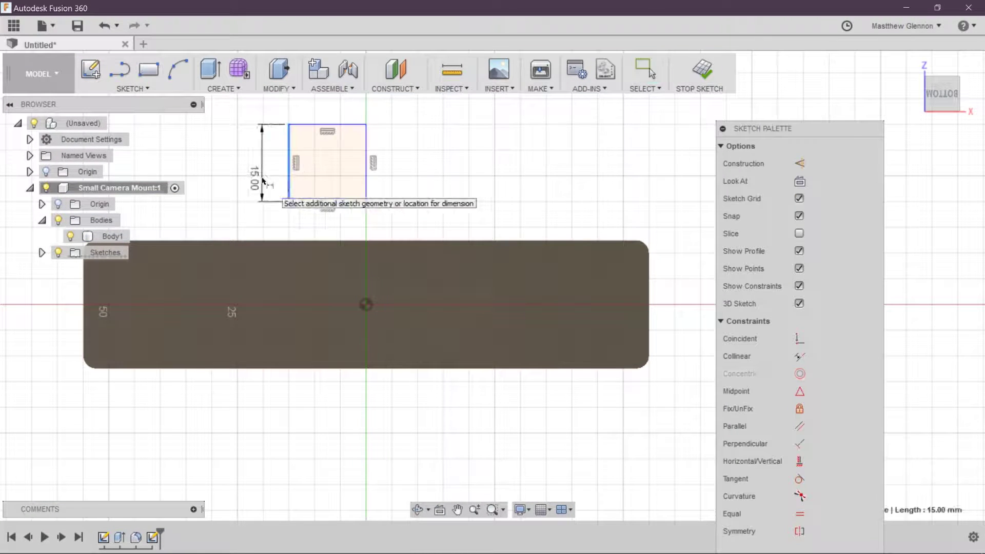
pyautogui.click(289, 190)
pyautogui.click(267, 205)
pyautogui.write('7.5')
pyautogui.press('Return')
pyautogui.click(311, 124)
pyautogui.click(304, 106)
pyautogui.write('9')
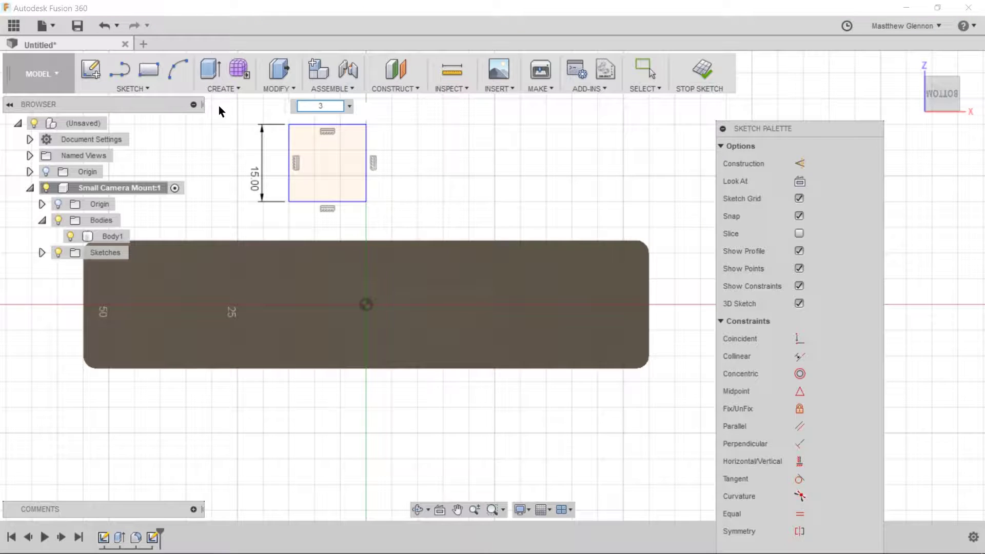
pyautogui.press('Return')
# - Centre the rectangle on the plate by dimensioning its sides 4.5 mm and 7.5 mm from the origin
pyautogui.scroll(4, 343, 313)
pyautogui.press('d')
pyautogui.click(363, 208)
pyautogui.write('4.5')
pyautogui.press('Return')
pyautogui.click(329, 253)
pyautogui.press('Return')
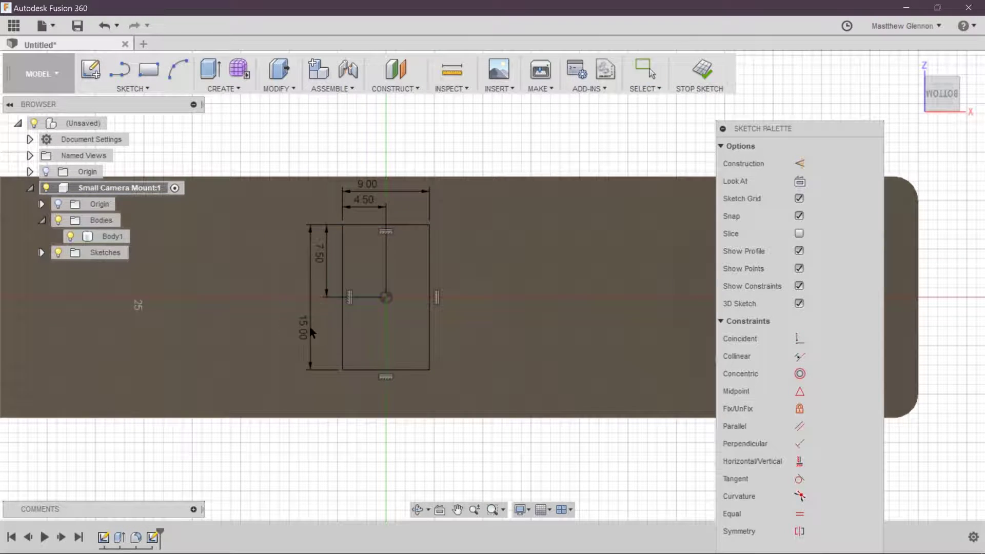
pyautogui.press('Escape')
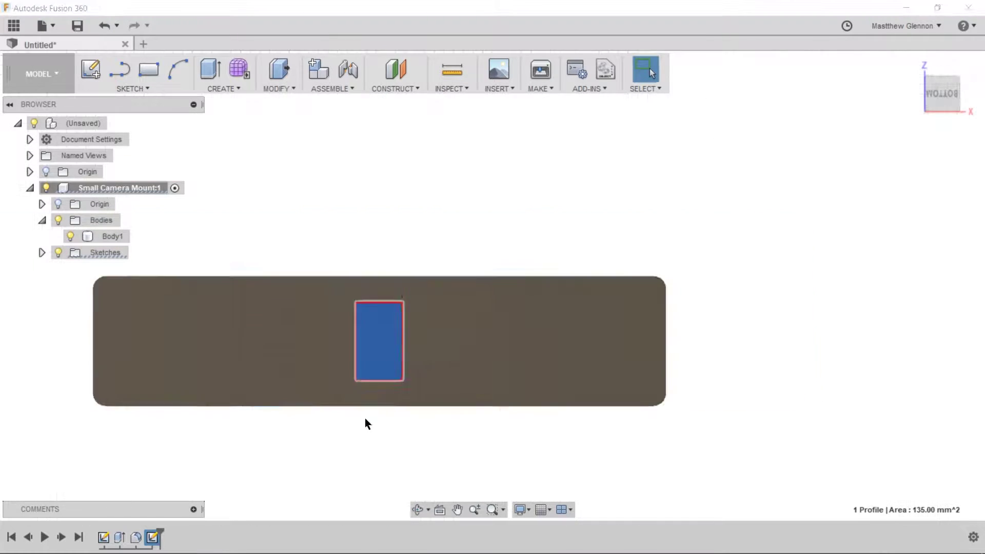
# - Extrude the rectangle outward from the plate's underside as a joined block and edit the extrusion's distance
pyautogui.press('e')
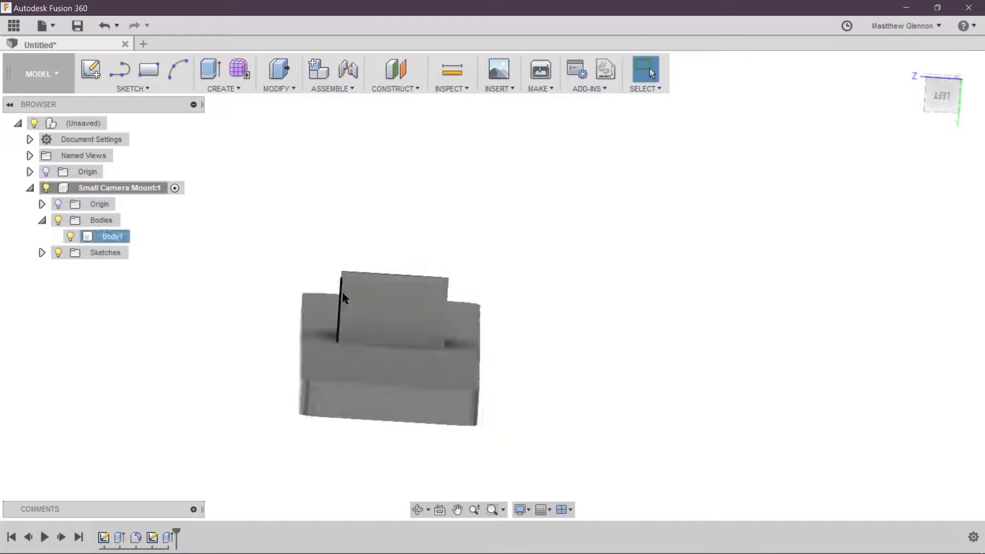
pyautogui.rightClick(168, 537)
pyautogui.click(235, 404)
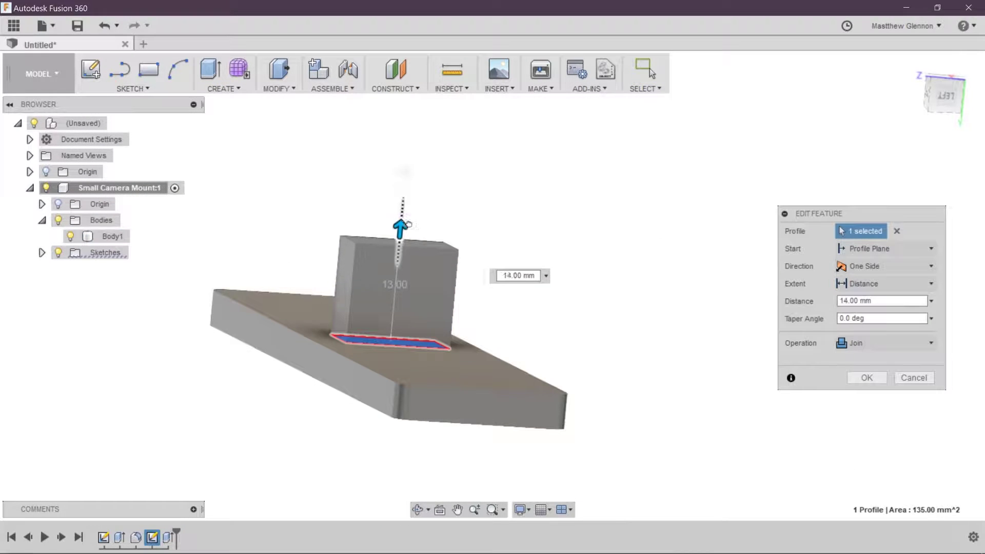
pyautogui.press('Return')
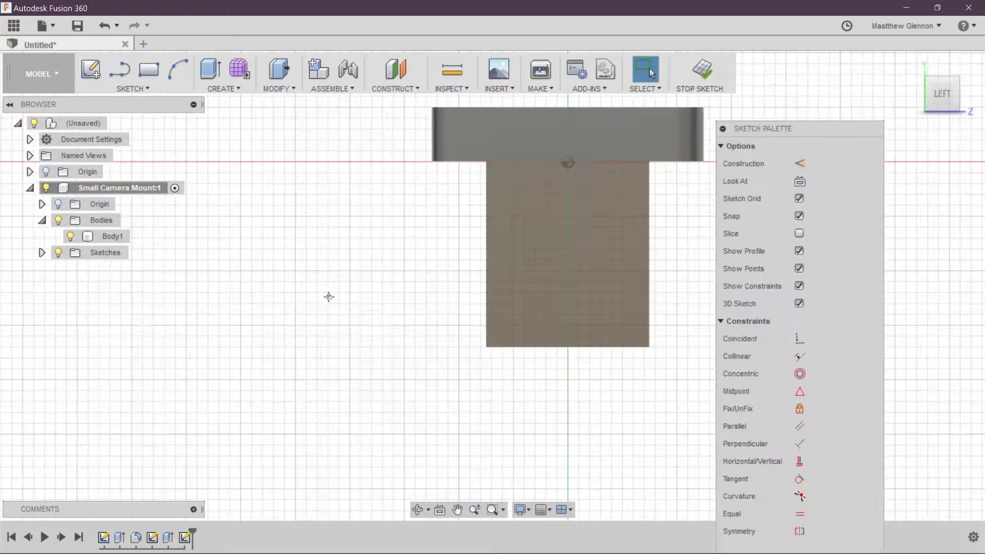
# - Sketch a vertical and a horizontal line on the block's side face and align the vertical one with the origin
pyautogui.press('l')
pyautogui.click(276, 140)
pyautogui.click(275, 395)
pyautogui.click(237, 414)
pyautogui.click(605, 414)
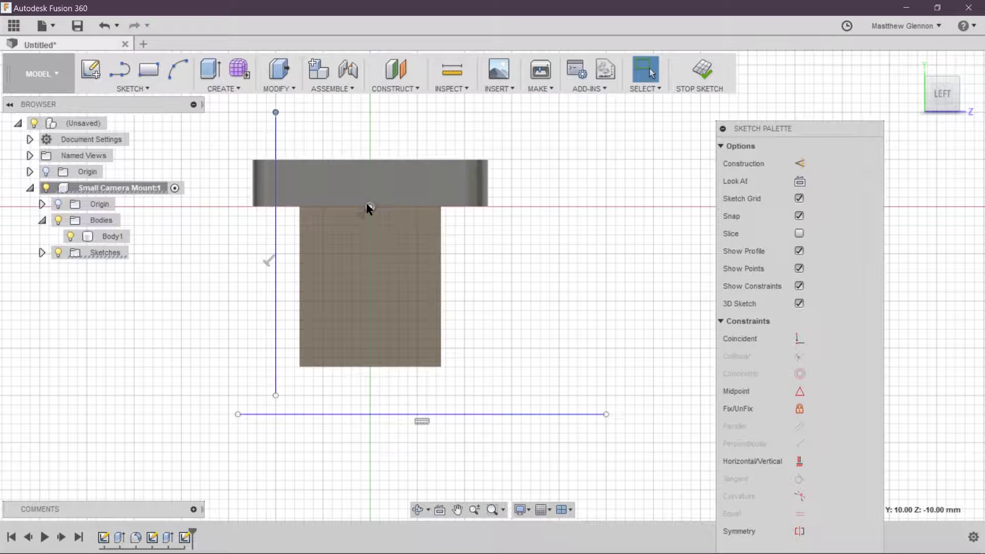
pyautogui.click(368, 204)
# - Dimension the horizontal line 7.5 mm from the block's outer end edge
pyautogui.moveTo(383, 415); pyautogui.dragTo(348, 422)
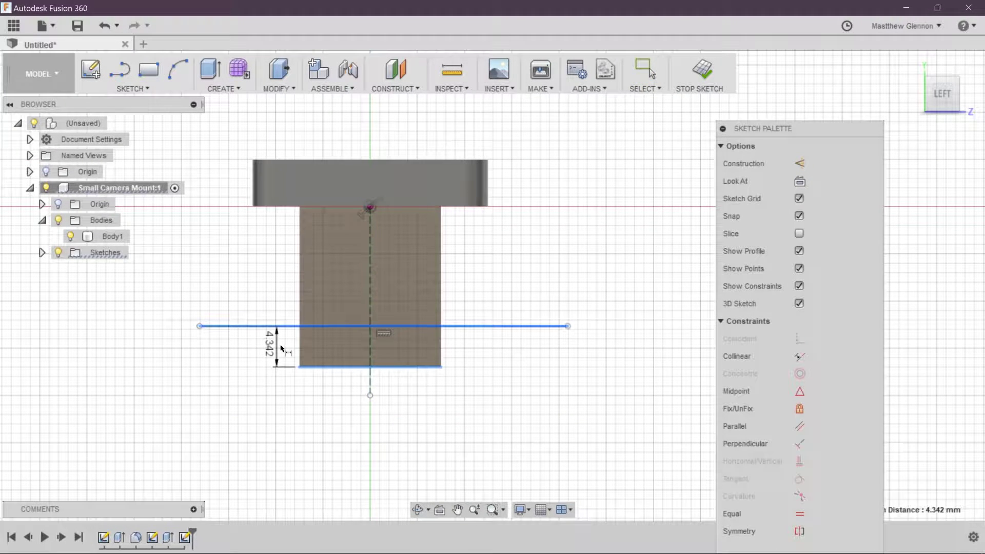
pyautogui.click(281, 348)
pyautogui.write('7.5')
pyautogui.press('Return')
pyautogui.write('c5')
pyautogui.press('Escape')
# - Draw a three-point arc between the block's sides, touching its outer end edge, and dimension its radius
pyautogui.click(178, 69)
pyautogui.click(300, 296)
pyautogui.click(441, 297)
pyautogui.click(370, 367)
pyautogui.press('d')
pyautogui.click(324, 351)
pyautogui.click(299, 397)
# - Draw a 5 mm diameter circle centred where the two construction lines cross
pyautogui.click(133, 88)
pyautogui.click(105, 155)
pyautogui.click(370, 296)
pyautogui.write('5')
pyautogui.press('Return')
pyautogui.scroll(3, 207, 246)
pyautogui.press('Escape')
pyautogui.scroll(-3, 266, 223)
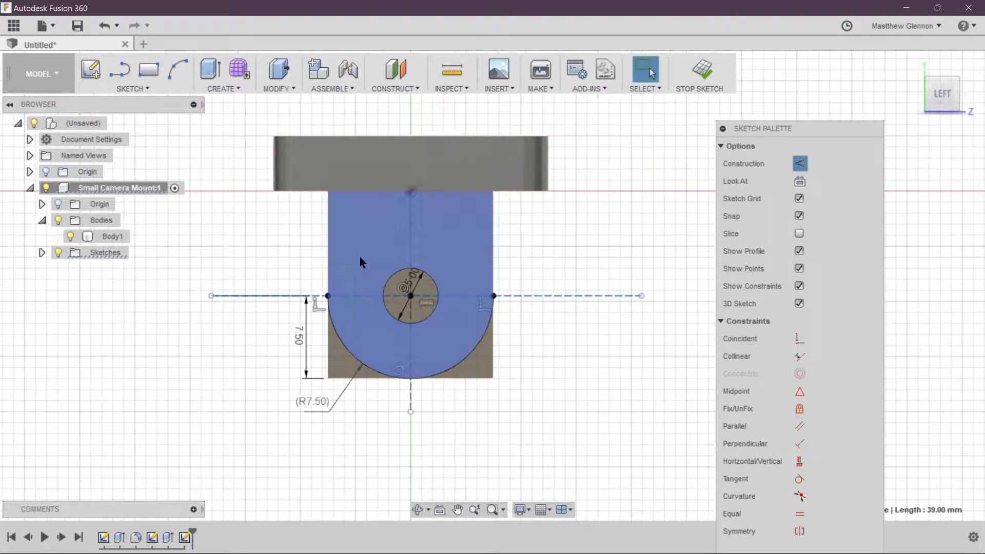
# - Finish the sketch and extrude-cut the circle and both corner profiles through the block
pyautogui.click(700, 72)
pyautogui.click(399, 285)
pyautogui.keyDown('ctrl'); pyautogui.click(485, 370); pyautogui.keyUp('ctrl')
pyautogui.keyDown('ctrl'); pyautogui.click(334, 369); pyautogui.keyUp('ctrl')
pyautogui.keyDown('shift'); pyautogui.moveTo(248, 342); pyautogui.dragTo(538, 318, button='middle'); pyautogui.keyUp('shift')
pyautogui.press('e')
pyautogui.click(885, 284)
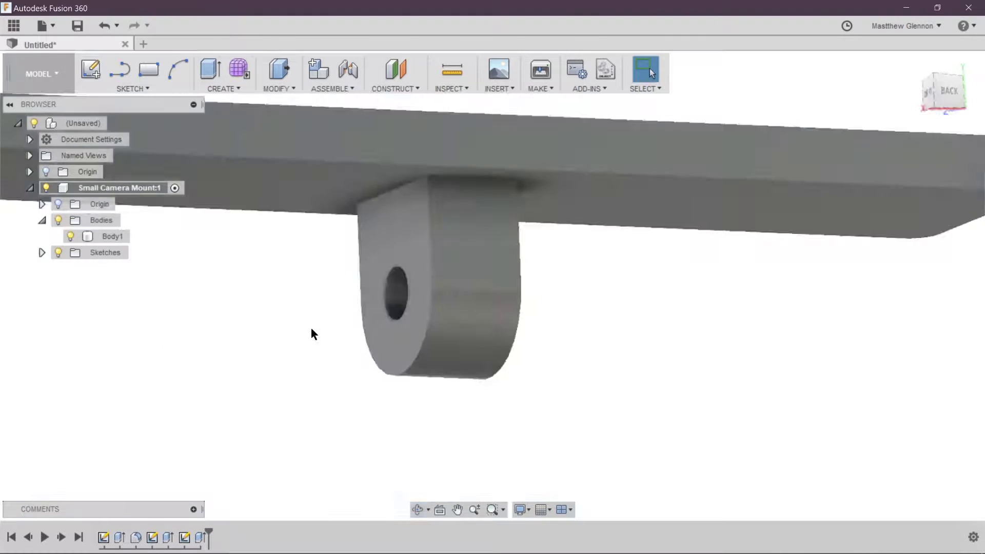
# - Sketch a rectangle 3 mm wide and 16 mm high beside the block on its back face
pyautogui.press('r')
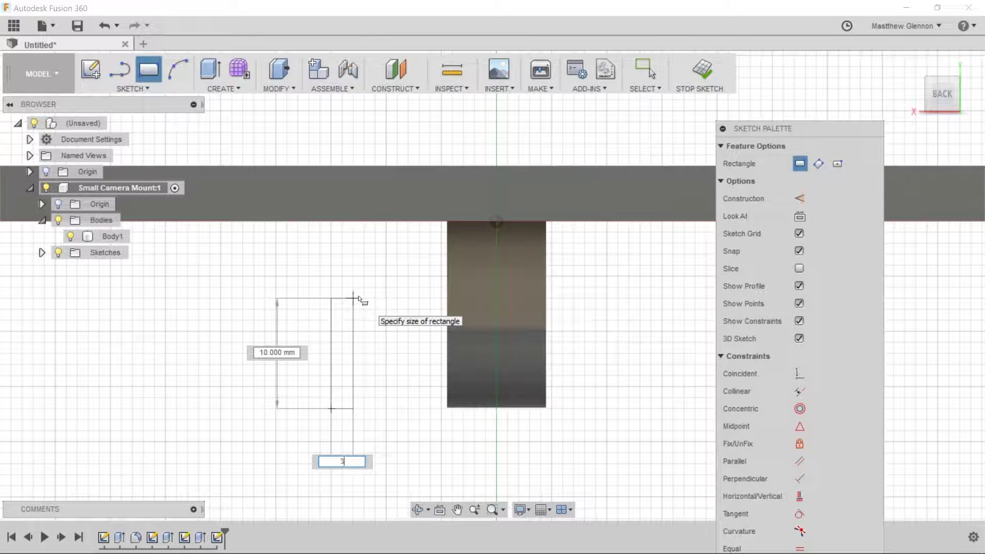
pyautogui.press('Return')
pyautogui.press('Escape')
pyautogui.scroll(3, 448, 408)
pyautogui.doubleClick(301, 410)
pyautogui.moveTo(301, 415)
pyautogui.mouseDown()
pyautogui.moveTo(410, 415)
pyautogui.moveTo(419, 424)
pyautogui.mouseUp()
# - Draw a horizontal line about 12 mm long along the block's outer end and convert it to construction geometry
pyautogui.press('l')
pyautogui.click(432, 416)
pyautogui.click(656, 416)
pyautogui.press('Escape')
pyautogui.click(644, 416)
pyautogui.press('x')
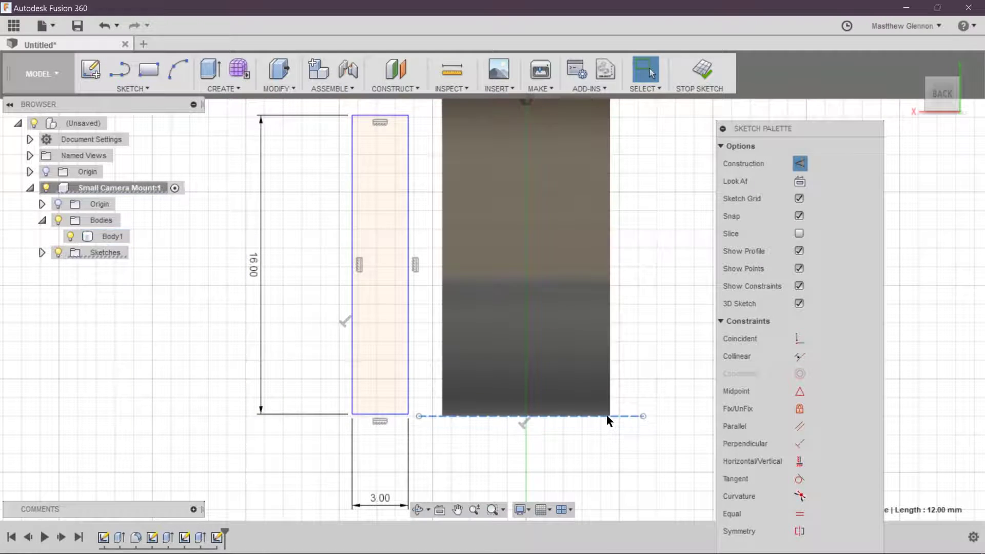
# - Make the rectangle's lower edge collinear with the construction line
pyautogui.scroll(5, 617, 425)
pyautogui.rightClick(599, 400)
pyautogui.click(573, 403)
pyautogui.scroll(-8, 189, 415)
pyautogui.keyDown('ctrl'); pyautogui.click(103, 410); pyautogui.keyUp('ctrl')
pyautogui.rightClick(184, 423)
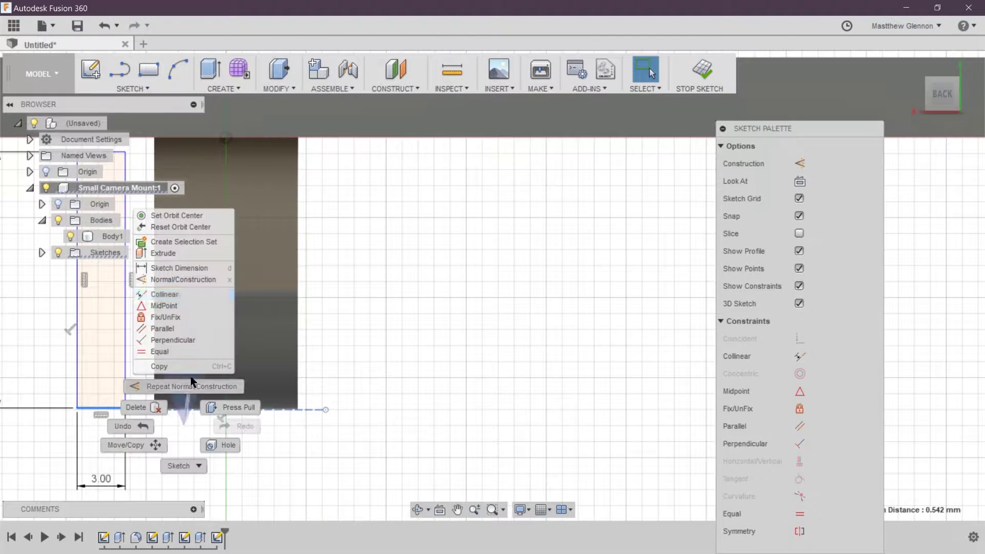
pyautogui.click(168, 295)
# - Move the rectangle over the block and dimension the construction line 20 mm from the plate's underside
pyautogui.scroll(-3, 102, 413)
pyautogui.doubleClick(99, 410)
pyautogui.moveTo(99, 410); pyautogui.dragTo(184, 417)
pyautogui.moveTo(255, 416); pyautogui.dragTo(263, 417)
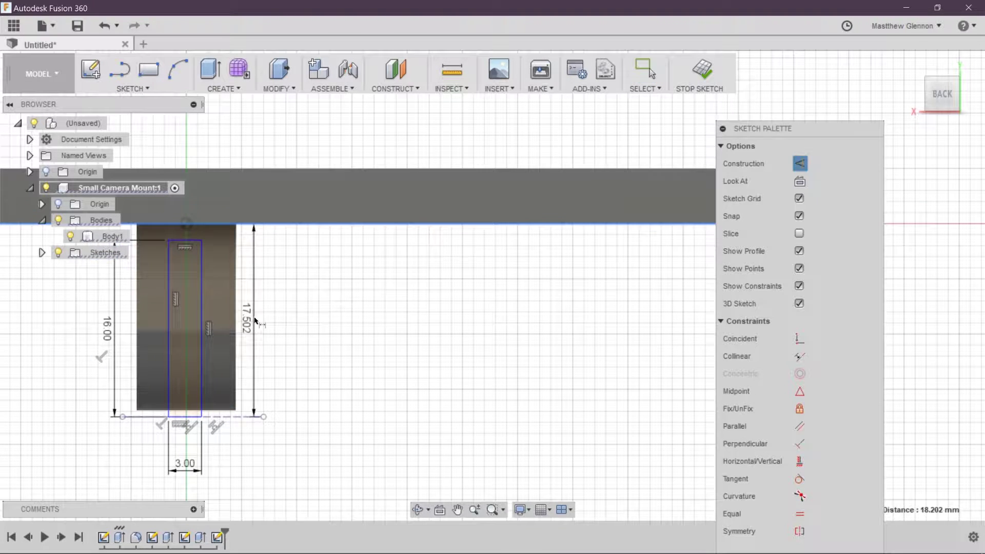
pyautogui.click(255, 320)
pyautogui.write('17')
pyautogui.press('Return')
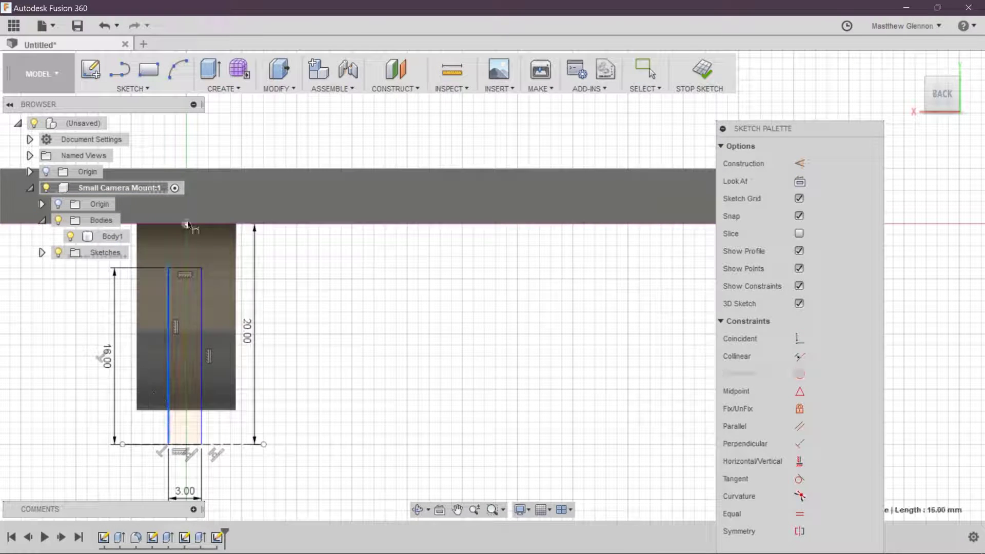
# - Centre the slot rectangle on the block by dimensioning its side 1.5 mm from the origin
pyautogui.moveTo(175, 256); pyautogui.dragTo(401, 265, button='middle')
pyautogui.click(325, 266)
pyautogui.write('1.5')
pyautogui.press('Return')
# - Finish the sketch and extrude-cut the slot rectangle's profiles through the block to form two lugs
pyautogui.click(701, 72)
pyautogui.rightClick(171, 537)
pyautogui.click(210, 402)
pyautogui.click(412, 328)
pyautogui.keyDown('ctrl'); pyautogui.click(412, 410); pyautogui.keyUp('ctrl')
pyautogui.keyDown('shift'); pyautogui.moveTo(493, 392); pyautogui.dragTo(512, 240, button='middle'); pyautogui.keyUp('shift')
pyautogui.press('e')
pyautogui.click(886, 283)
pyautogui.click(867, 316)
pyautogui.click(437, 306)
pyautogui.press('Return')
# - Chamfer the outer side edges of the two lugs
pyautogui.keyDown('shift'); pyautogui.moveTo(437, 306); pyautogui.dragTo(363, 301, button='middle'); pyautogui.keyUp('shift')
pyautogui.click(363, 302)
pyautogui.keyDown('ctrl'); pyautogui.click(462, 293); pyautogui.keyUp('ctrl')
pyautogui.keyDown('shift'); pyautogui.moveTo(461, 293); pyautogui.dragTo(250, 387, button='middle'); pyautogui.keyUp('shift')
pyautogui.keyDown('ctrl'); pyautogui.click(303, 281); pyautogui.keyUp('ctrl')
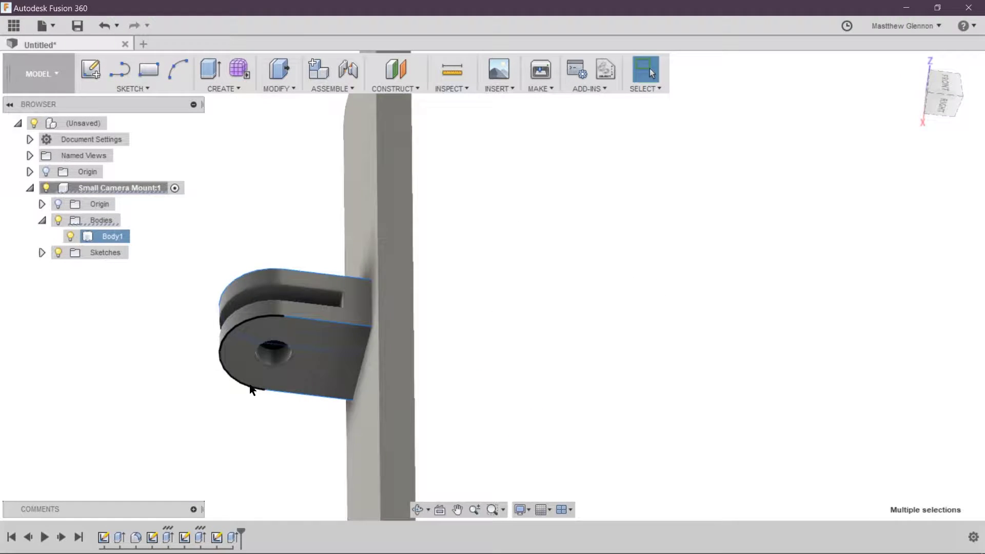
pyautogui.keyDown('shift'); pyautogui.moveTo(237, 298); pyautogui.dragTo(241, 246, button='middle'); pyautogui.keyUp('shift')
pyautogui.click(279, 88)
pyautogui.click(286, 155)
pyautogui.press('Return')
# - Fillet the edges where the lug block meets the plate
pyautogui.keyDown('shift'); pyautogui.moveTo(196, 383); pyautogui.dragTo(868, 347, button='middle'); pyautogui.keyUp('shift')
pyautogui.click(459, 393)
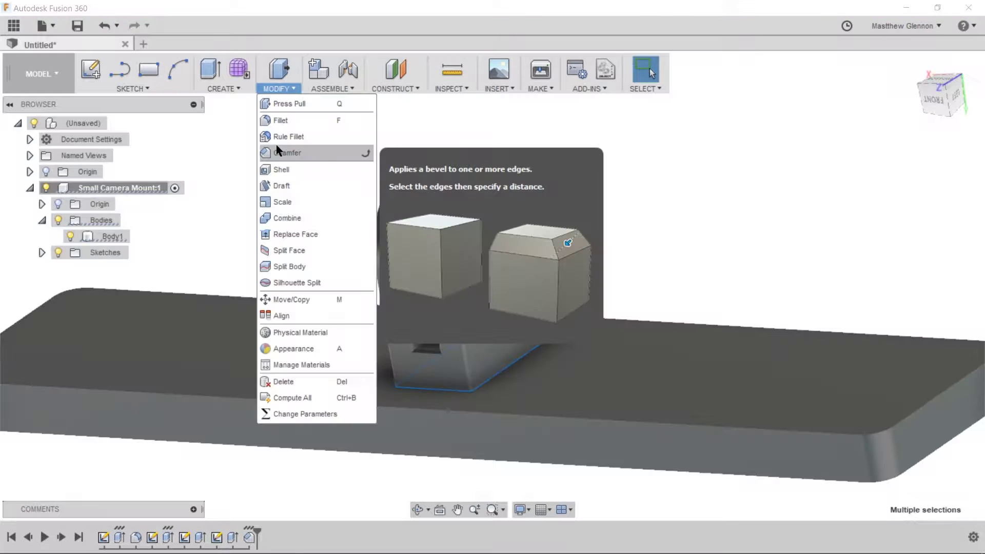
pyautogui.click(403, 121)
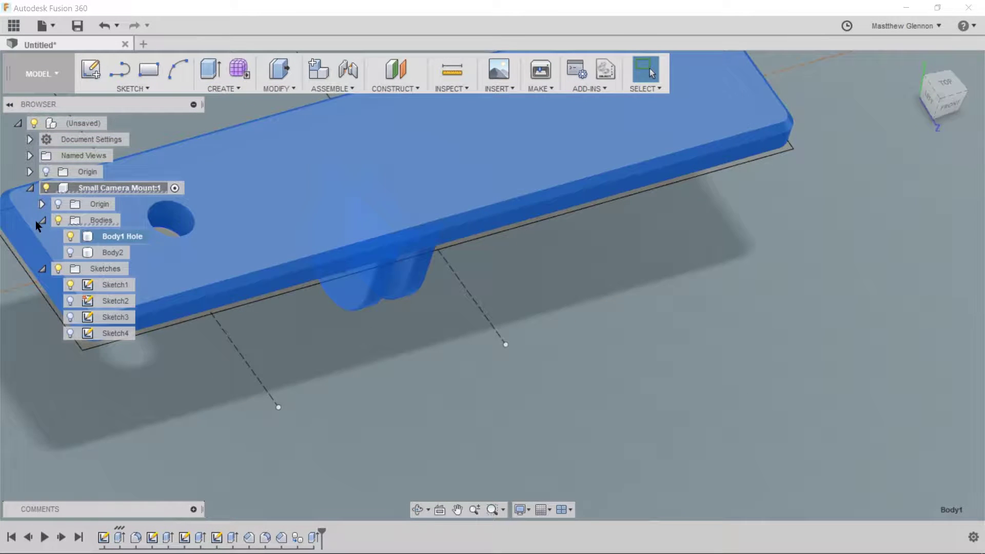
# - Rename the second body as Body2 Screw
pyautogui.write('Screw')
pyautogui.press('Return')
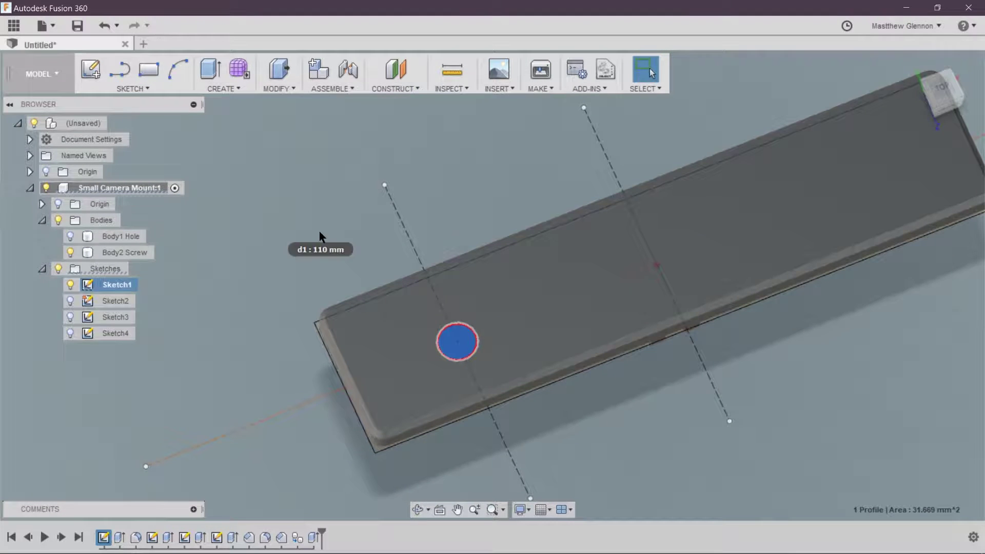
# - Begin extruding the circle profile at the plate's end by 10 mm, with its start taken from an object
pyautogui.click(210, 69)
pyautogui.click(879, 248)
pyautogui.click(878, 282)
pyautogui.write('10')
pyautogui.click(874, 249)
pyautogui.click(874, 298)
pyautogui.keyDown('shift'); pyautogui.moveTo(266, 407); pyautogui.dragTo(263, 341, button='middle'); pyautogui.keyUp('shift')
# - Set the extrusion to Join at 5 mm, start it from the plate's top face, and create the post
pyautogui.click(855, 380)
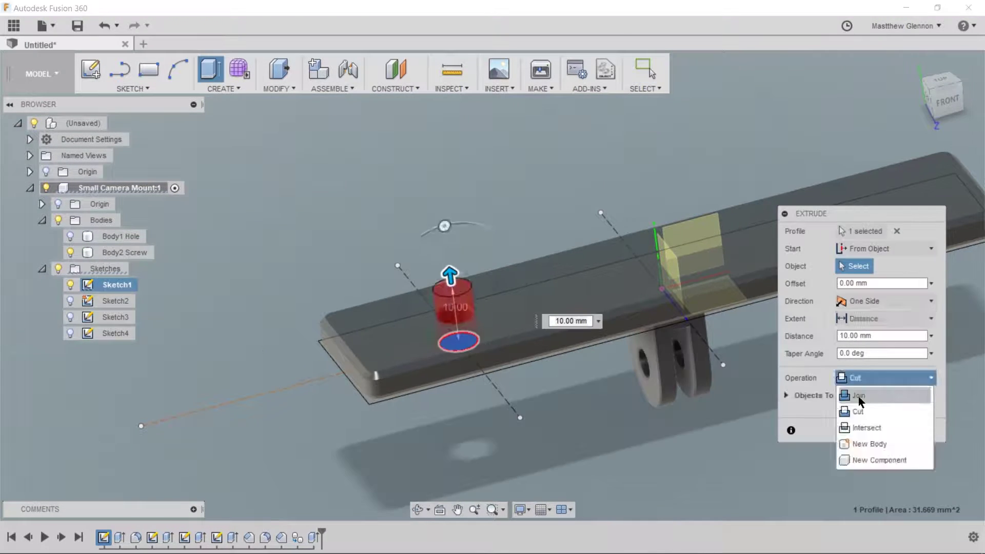
pyautogui.click(858, 396)
pyautogui.write('5')
pyautogui.click(867, 249)
pyautogui.click(841, 299)
pyautogui.click(559, 282)
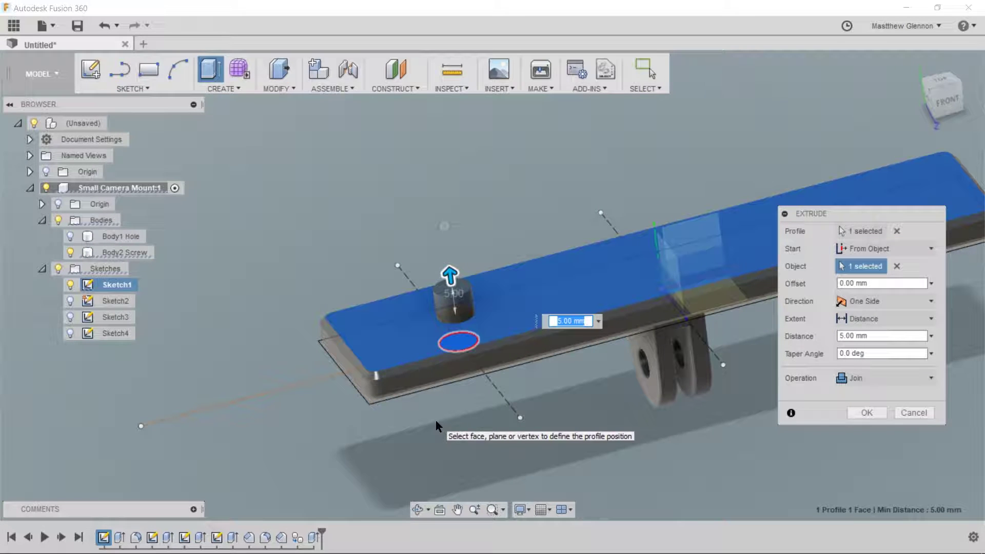
pyautogui.press('Return')
# - Add a modeled thread to the post's cylindrical face using ANSI Unified Screw Threads at size 0.25 in
pyautogui.scroll(5, 435, 343)
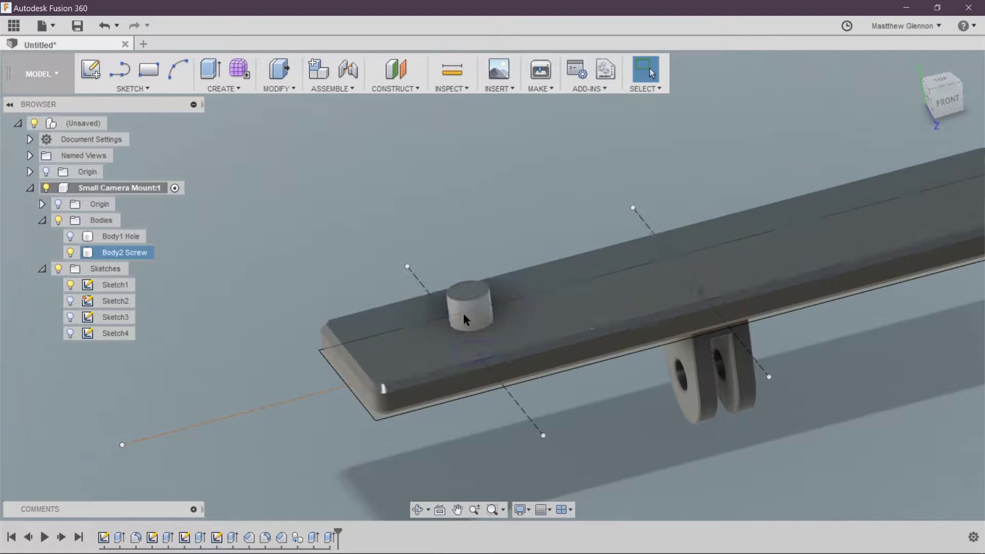
pyautogui.click(494, 308)
pyautogui.click(227, 90)
pyautogui.click(234, 240)
pyautogui.click(815, 236)
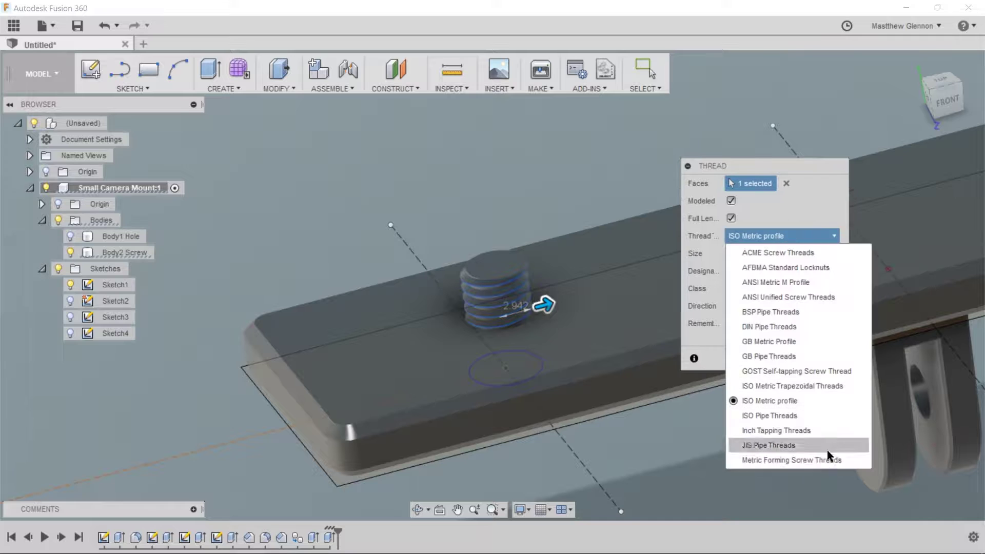
pyautogui.click(786, 267)
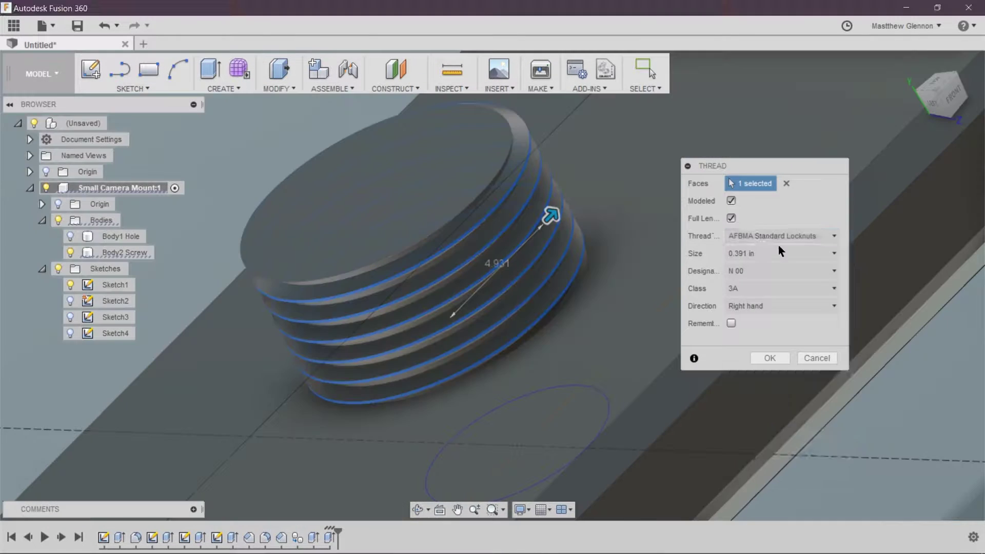
pyautogui.click(777, 241)
pyautogui.click(775, 271)
pyautogui.click(768, 256)
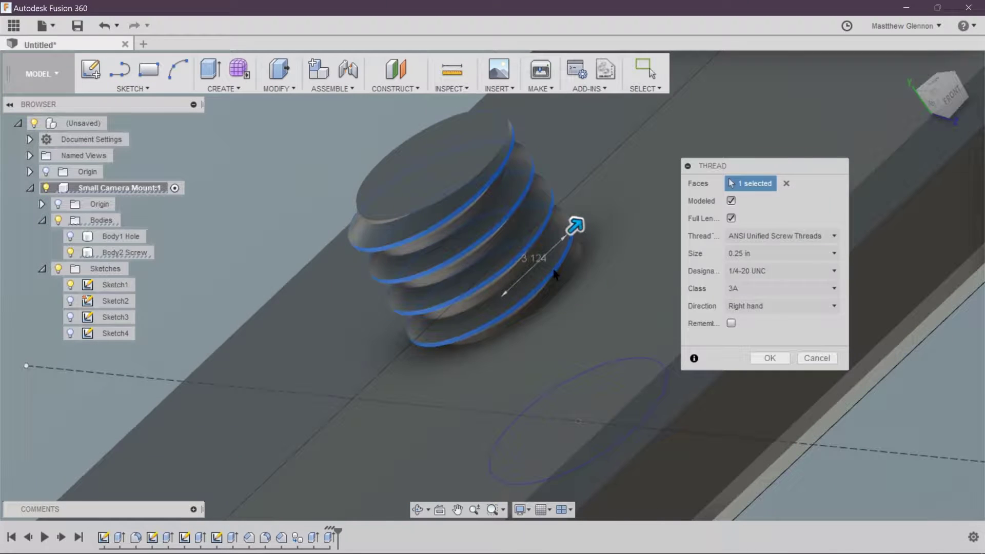
# - Try the 1/4-24 UNS designation with class 2A for the post's thread
pyautogui.click(780, 271)
pyautogui.click(761, 288)
pyautogui.click(754, 270)
pyautogui.click(737, 302)
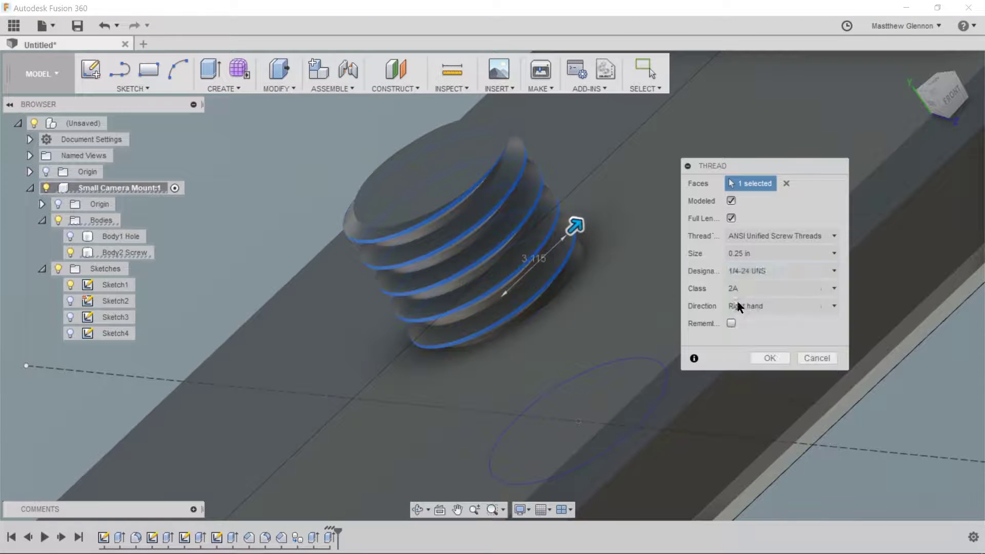
# - Switch to the browser's Google results for camera thread size and read the standard thread specification
pyautogui.click(780, 236)
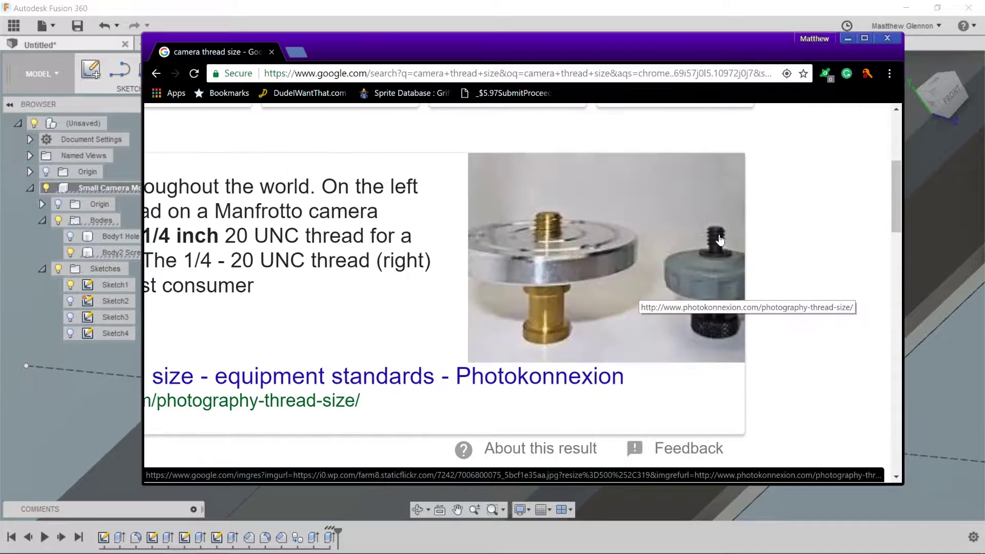
pyautogui.moveTo(406, 226); pyautogui.dragTo(495, 226)
pyautogui.moveTo(451, 259); pyautogui.dragTo(543, 260)
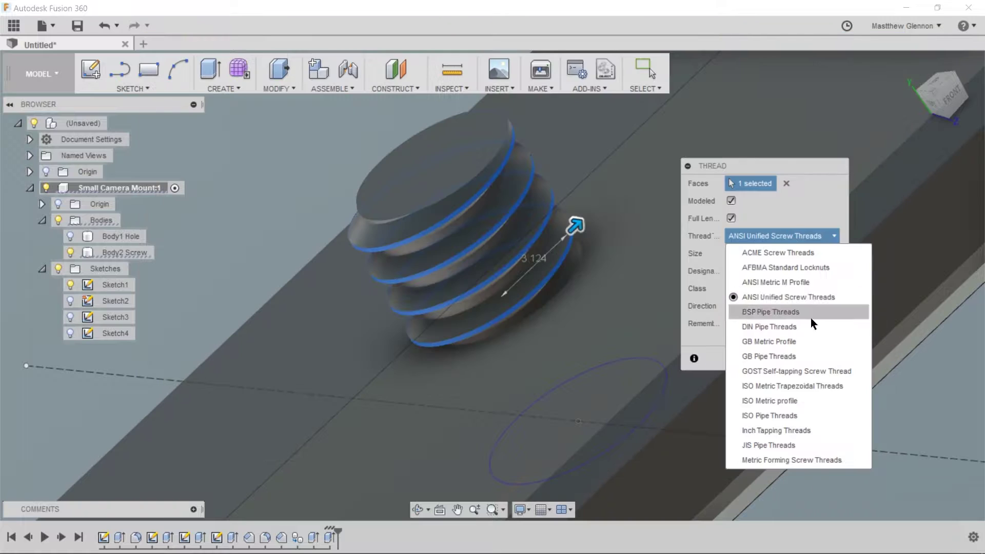
# - Choose the designation and class of the post's ANSI Unified thread and create the thread
pyautogui.click(795, 283)
pyautogui.click(780, 271)
pyautogui.click(774, 288)
pyautogui.click(765, 356)
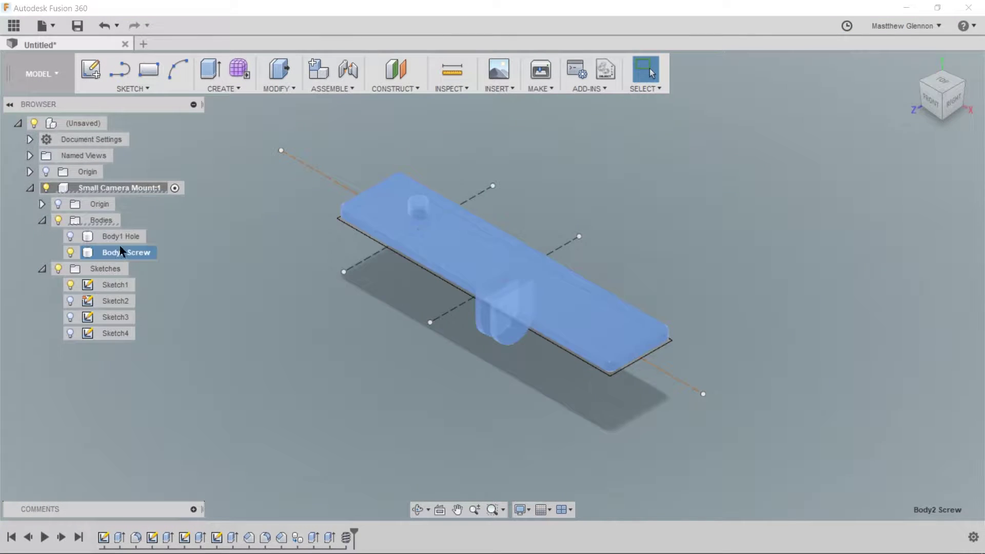
# - Rename the screw body with a name starting GoPro Mount Tough Body, hide it, and show Body1 Hole
pyautogui.rightClick(118, 252)
pyautogui.click(169, 135)
pyautogui.click(378, 317)
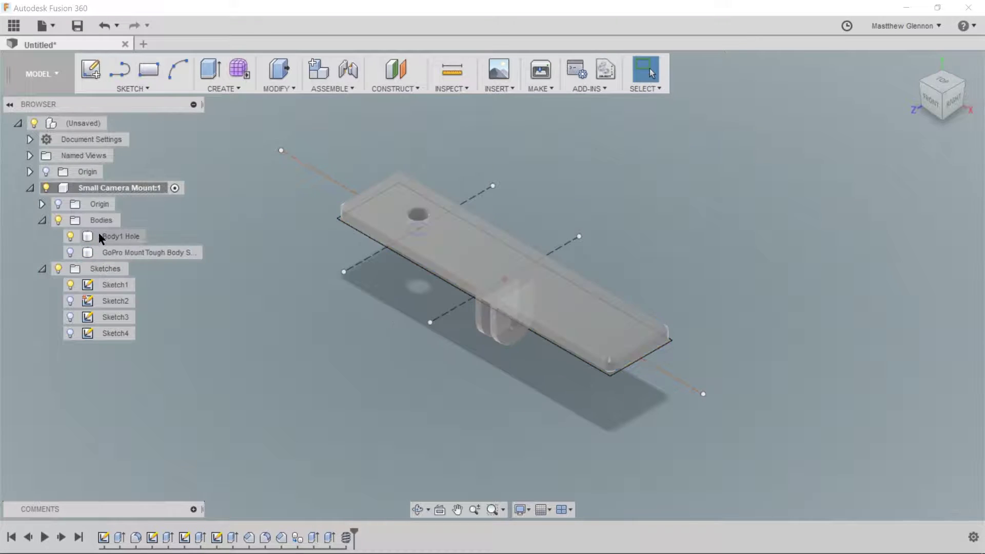
# - Add a modeled right-hand thread to the hole in Body1 Hole: ANSI Unified, 0.25 in, 1/4-20 UNC, class 3B
pyautogui.click(224, 88)
pyautogui.click(220, 217)
pyautogui.click(782, 235)
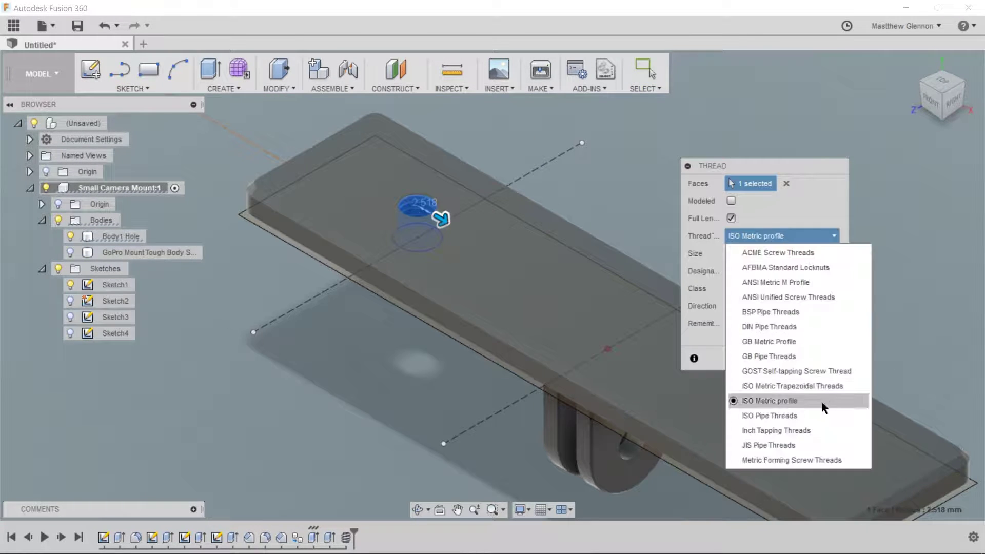
pyautogui.click(766, 259)
pyautogui.click(767, 253)
pyautogui.click(782, 236)
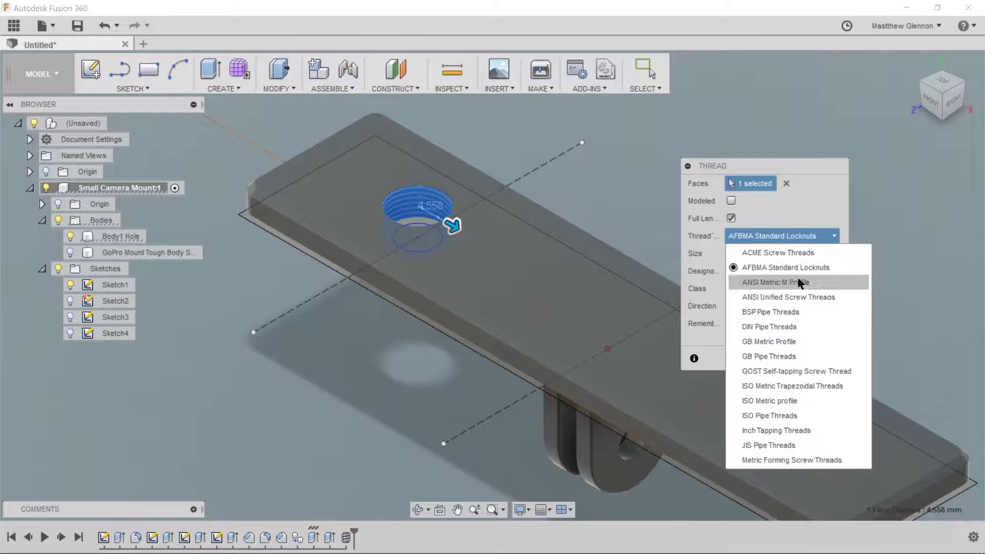
pyautogui.click(769, 299)
pyautogui.click(767, 253)
pyautogui.click(749, 323)
pyautogui.click(768, 356)
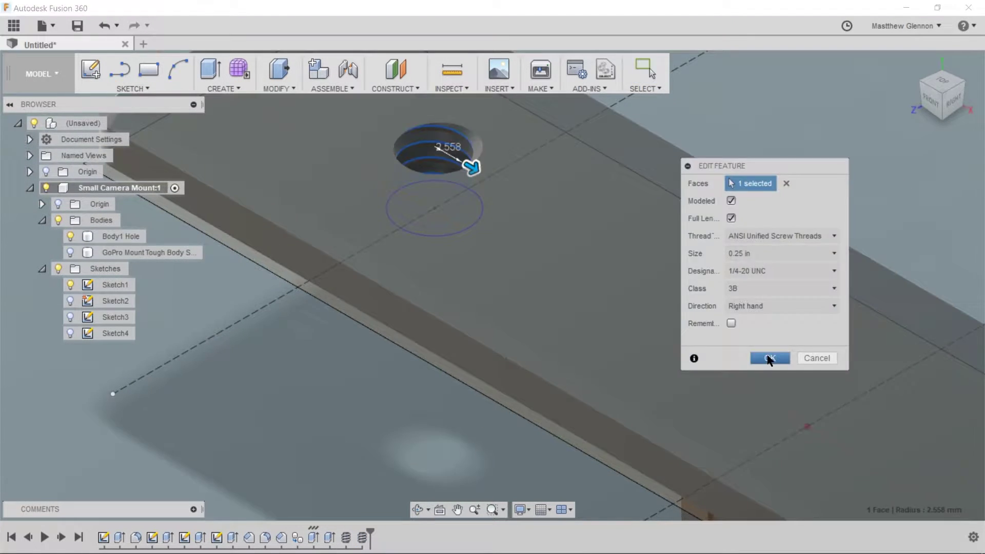
# - Finish editing the hole's thread and export Body1 Hole as an ASCII STL file with high refinement
pyautogui.click(769, 356)
pyautogui.click(128, 236)
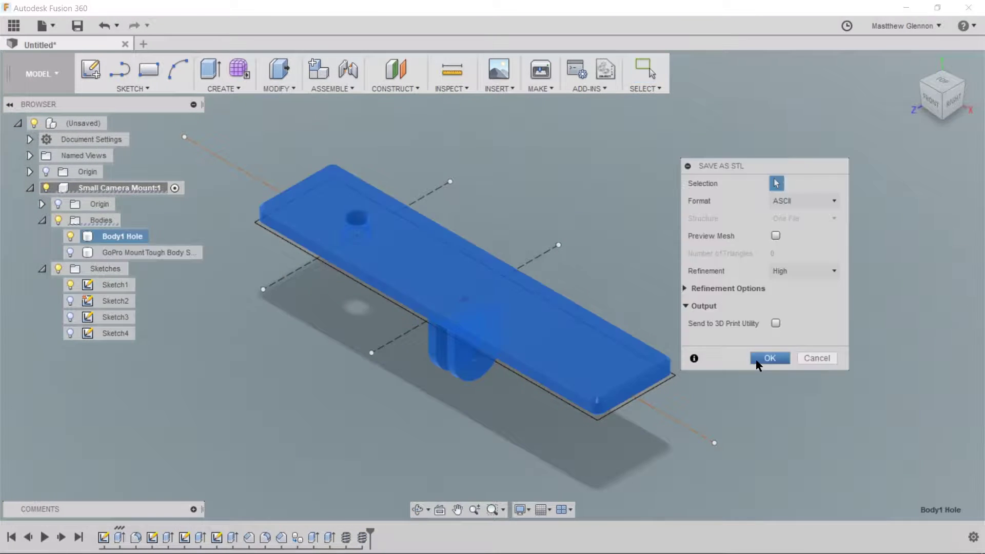
pyautogui.click(763, 357)
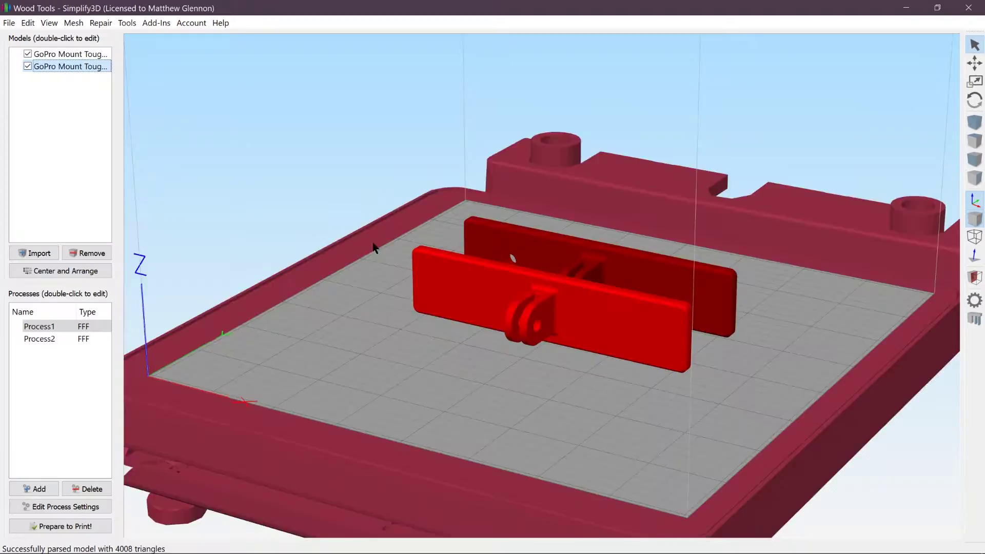
# - Switch to Simplify3D, review Process1's layer settings and the sliced preview of both mounts, and save the project as a new factory file
pyautogui.moveTo(374, 246); pyautogui.dragTo(451, 292)
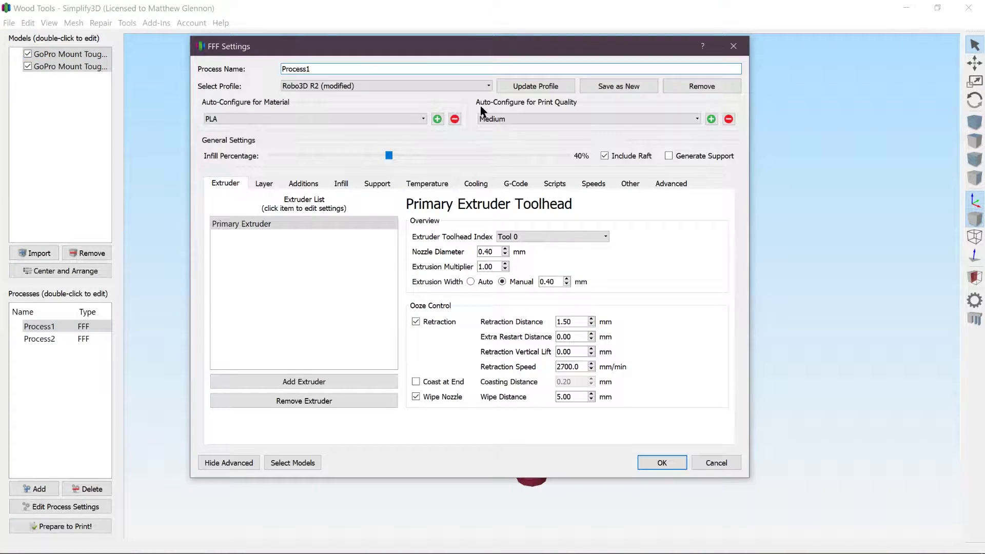
pyautogui.click(263, 183)
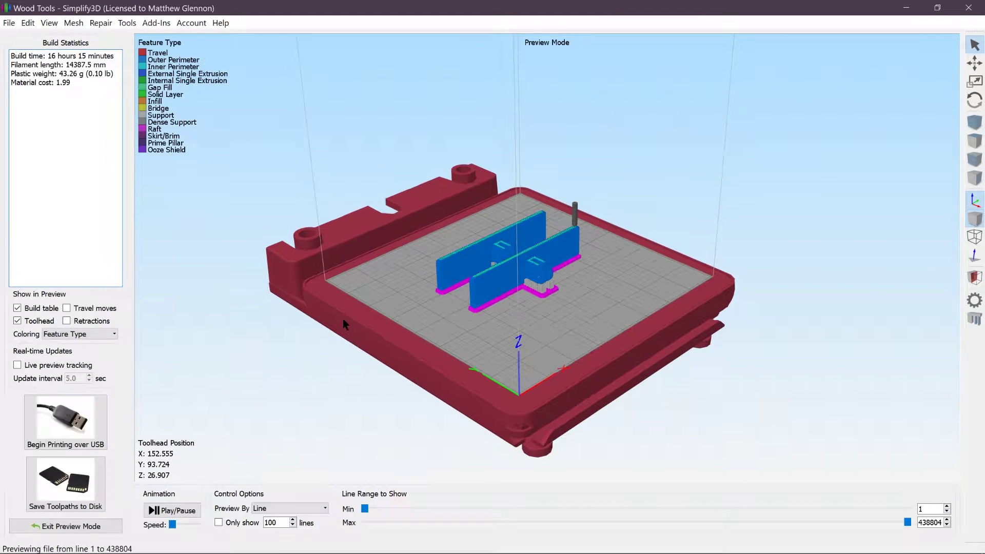
pyautogui.scroll(3, 343, 318)
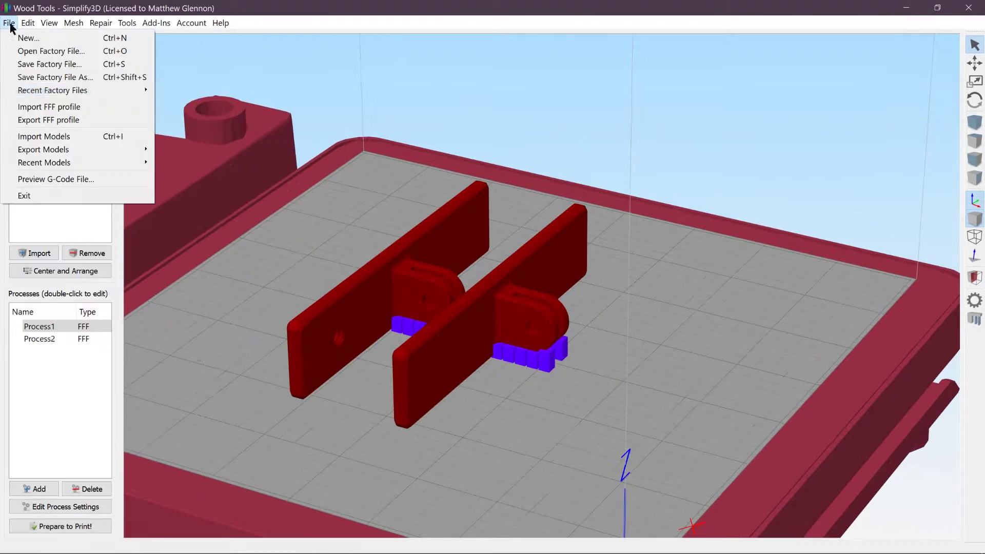
pyautogui.click(67, 77)
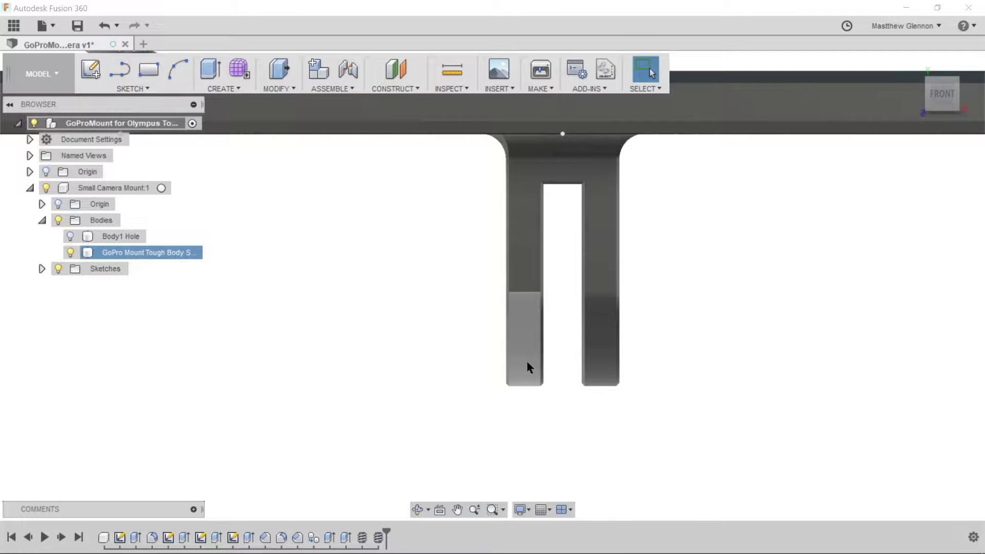
# - Switch back to Fusion 360 and open the sketch of the slot between the lugs to check its dimensions
pyautogui.doubleClick(233, 537)
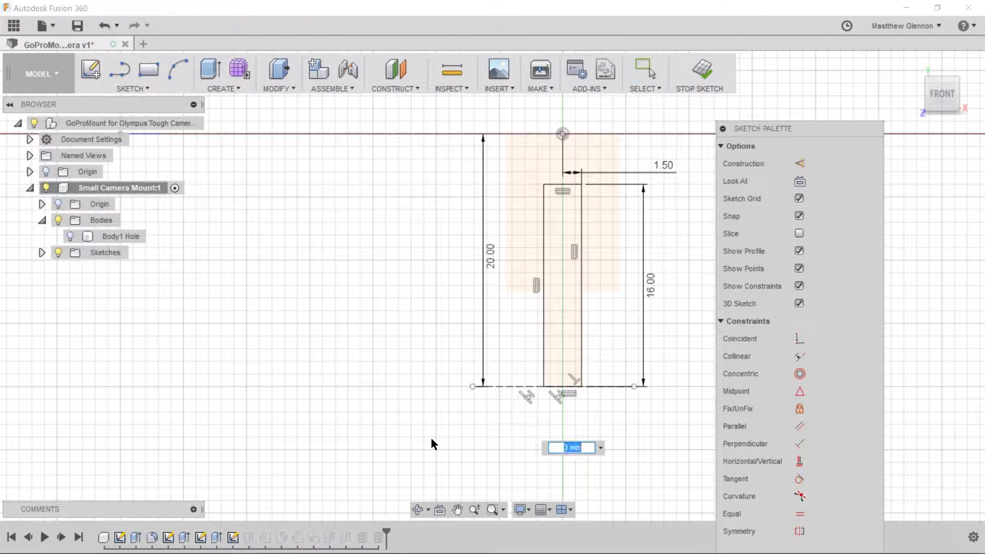
pyautogui.click(685, 74)
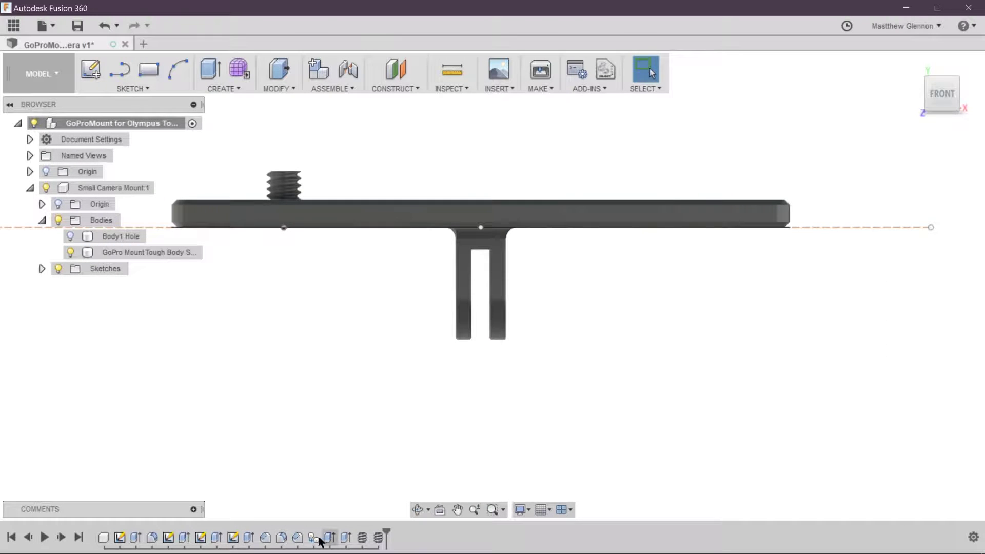
pyautogui.moveTo(216, 534); pyautogui.dragTo(271, 539)
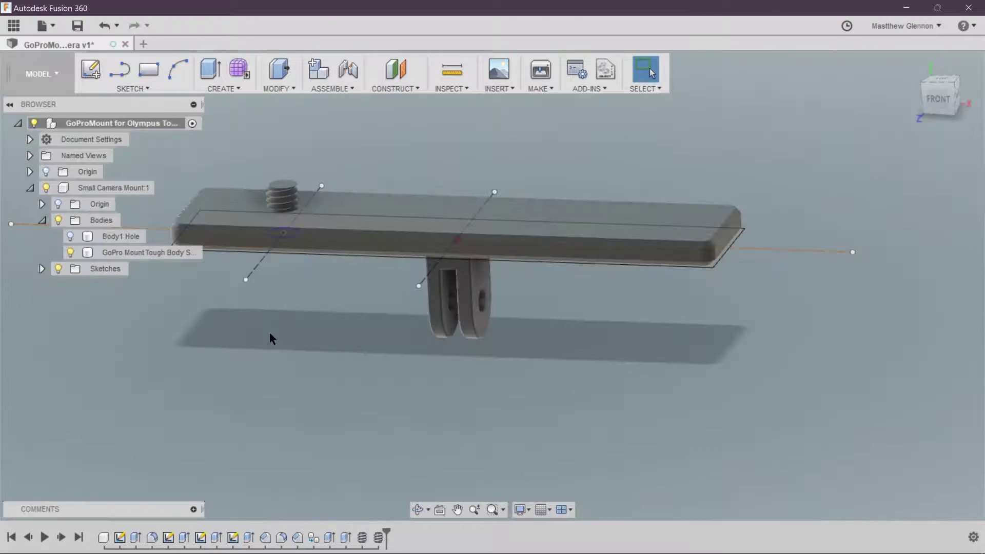
# - Roll the history back to the plate's first extrusion and sketch a full-width rectangle over the plate's end opposite the screw position
pyautogui.click(27, 537)
pyautogui.click(28, 537)
pyautogui.click(28, 537)
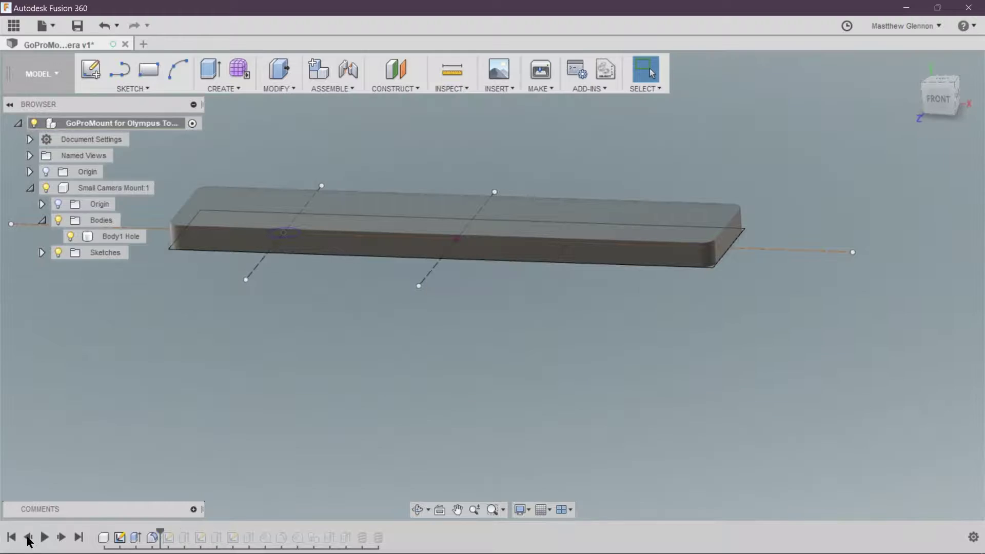
pyautogui.click(95, 69)
pyautogui.click(149, 69)
pyautogui.click(407, 165)
pyautogui.rightClick(508, 399)
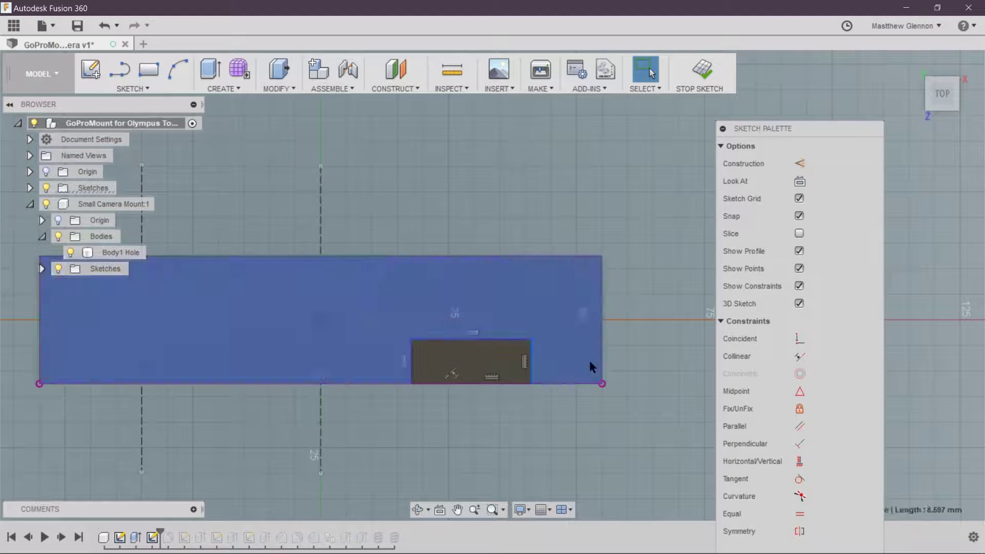
pyautogui.click(602, 354)
pyautogui.click(552, 339)
pyautogui.click(517, 256)
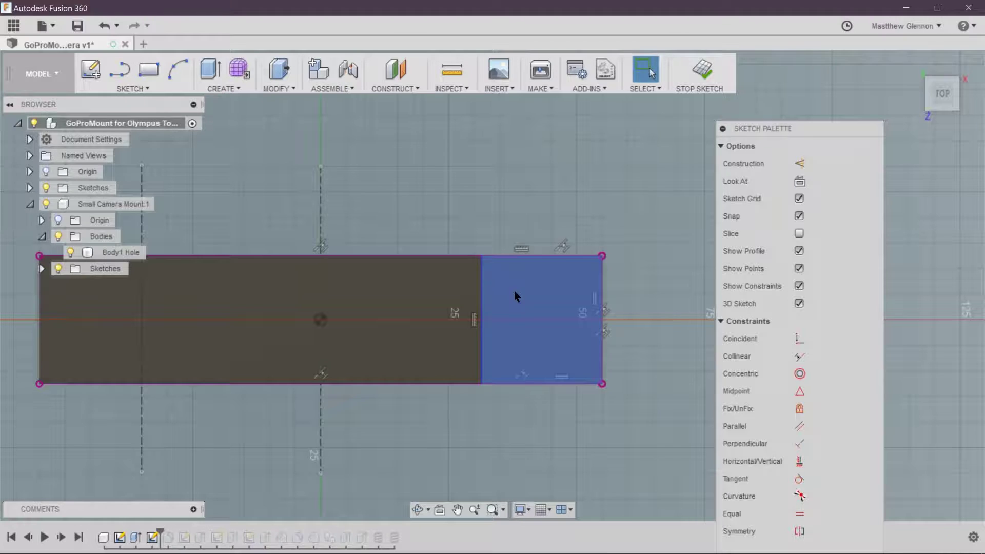
pyautogui.click(702, 71)
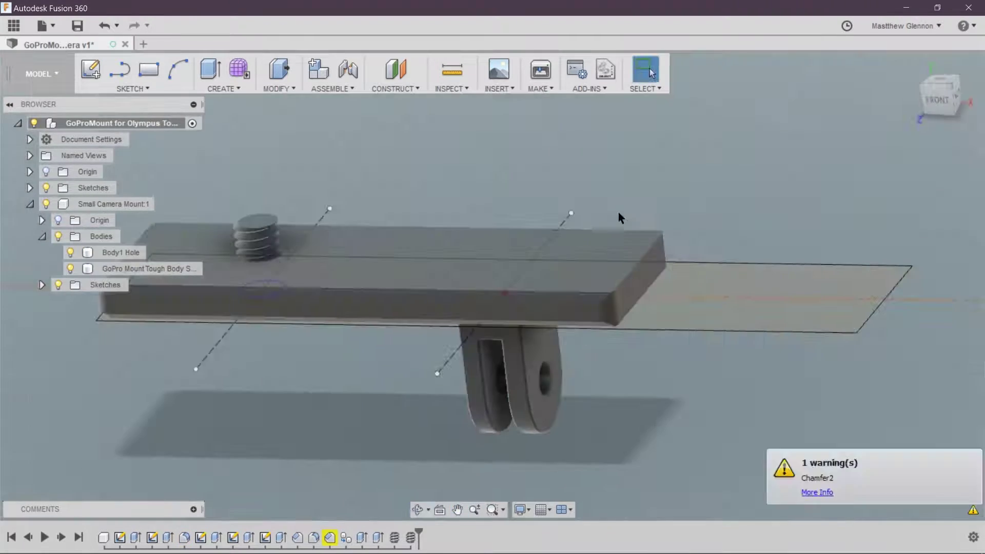
pyautogui.rightClick(330, 537)
pyautogui.click(387, 400)
pyautogui.click(892, 257)
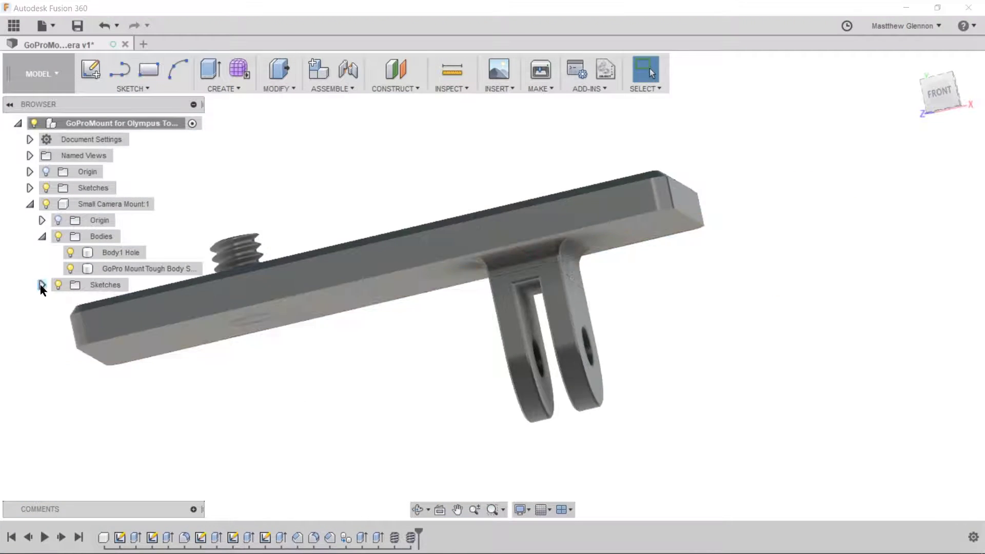
pyautogui.click(279, 88)
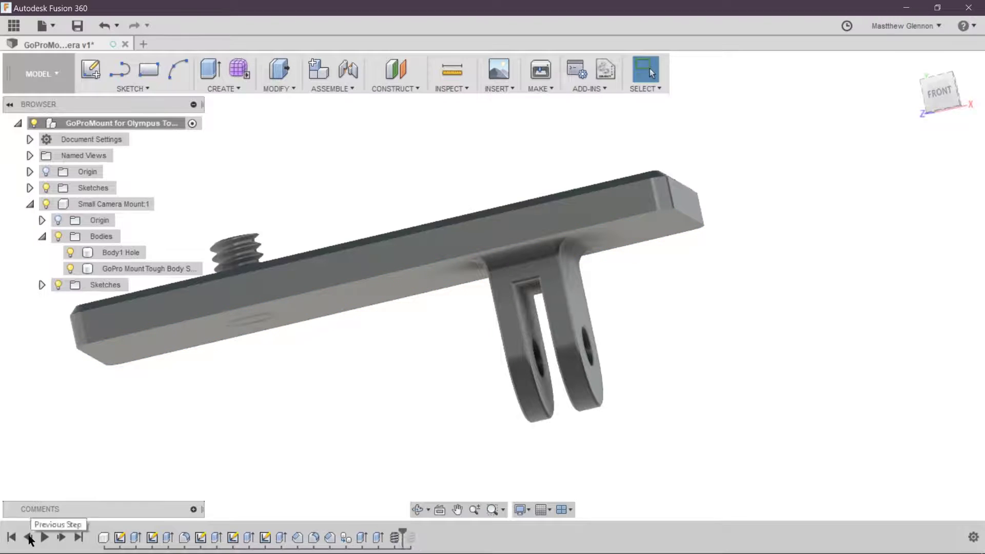
pyautogui.click(61, 537)
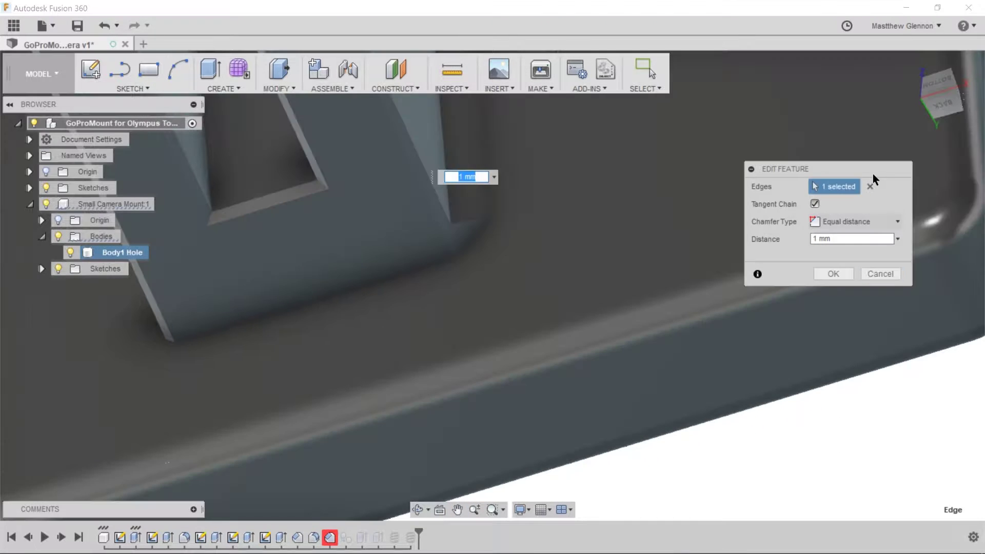
# - Clear the edge selection of the failed chamfer and reselect the edges where the lug base meets the plate
pyautogui.click(870, 186)
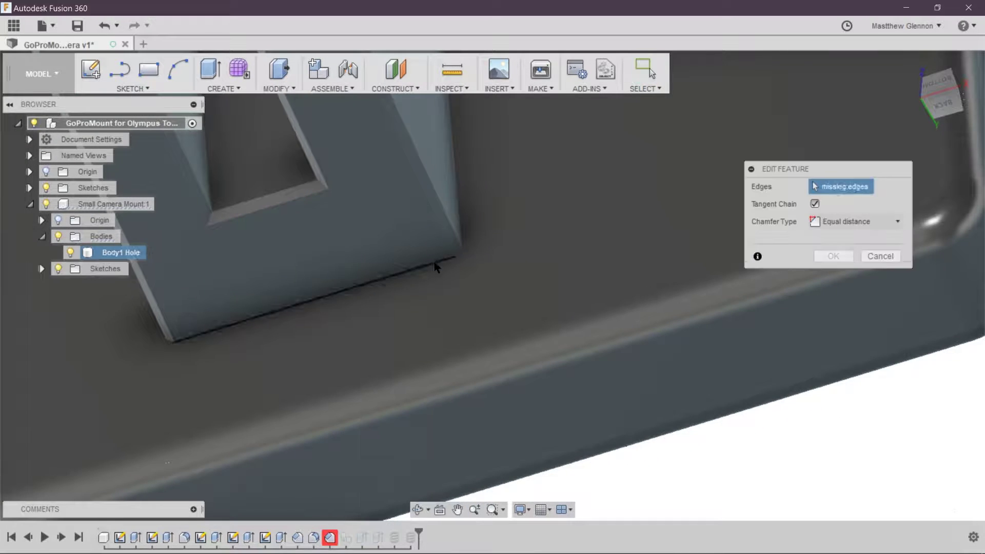
pyautogui.click(435, 267)
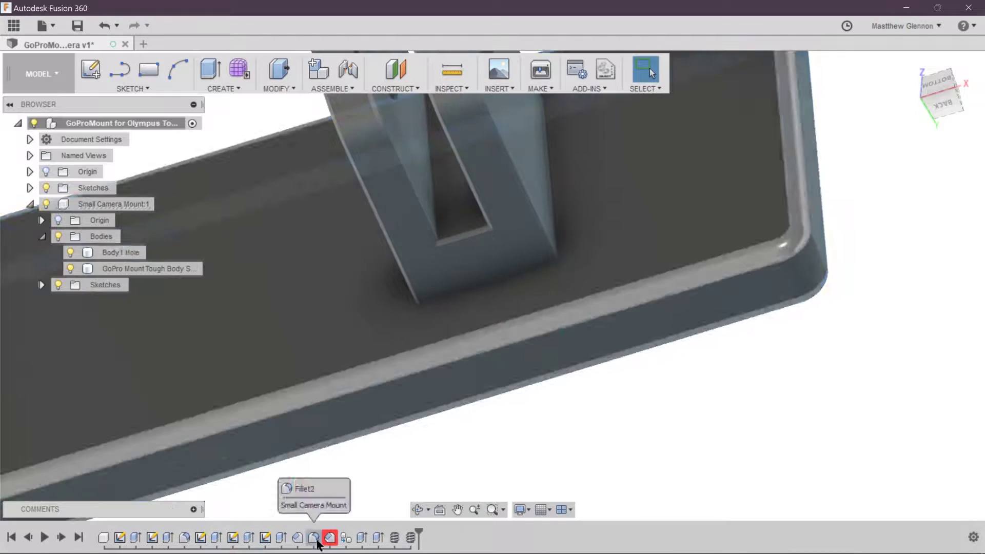
pyautogui.doubleClick(326, 538)
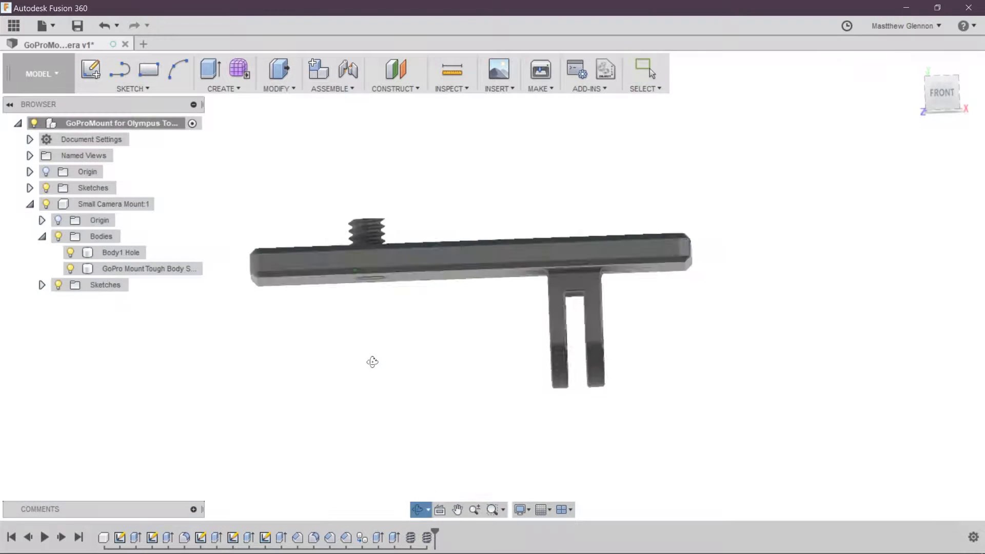
# - Copy the Small Camera Mount component and paste it as a new independent component under the root
pyautogui.click(131, 252)
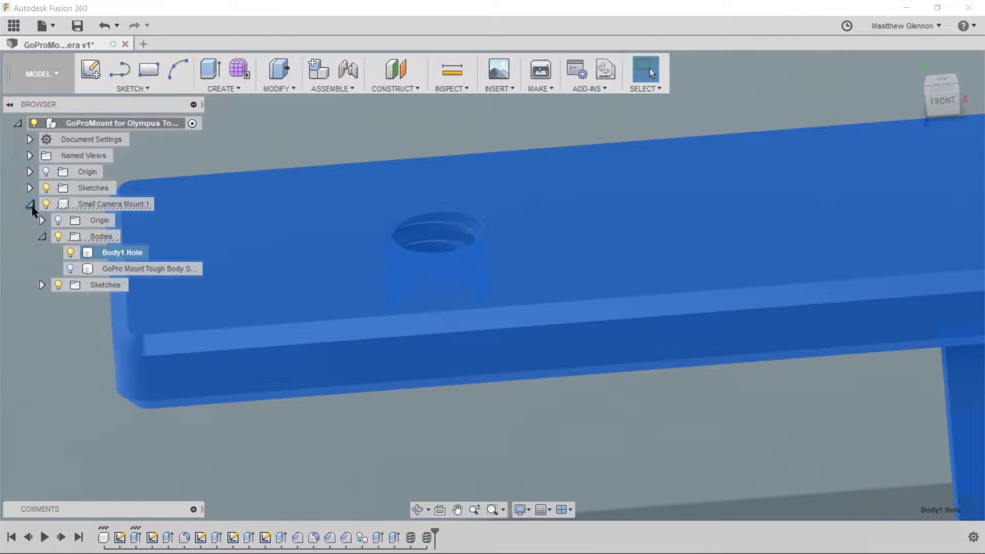
pyautogui.click(30, 204)
pyautogui.rightClick(106, 204)
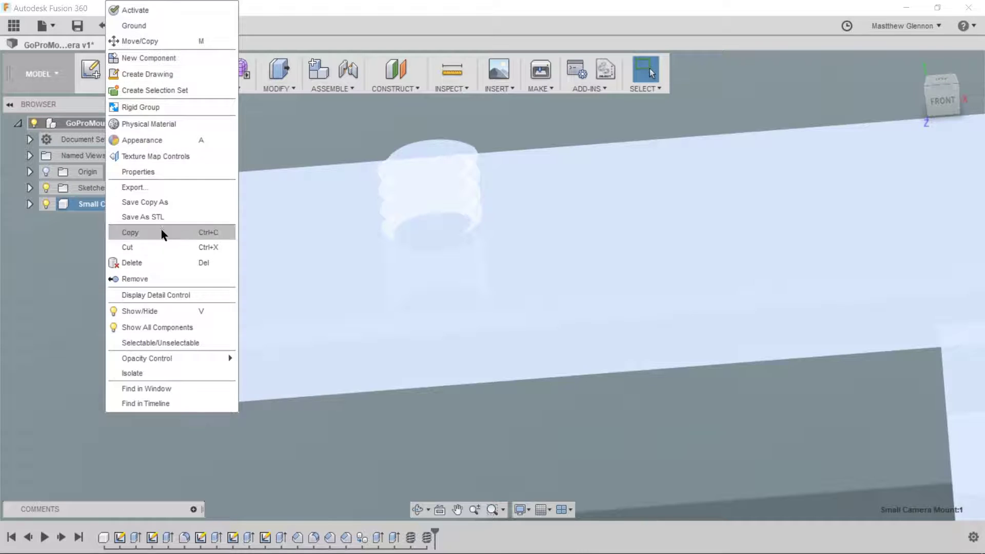
pyautogui.click(163, 233)
pyautogui.rightClick(77, 123)
pyautogui.click(165, 315)
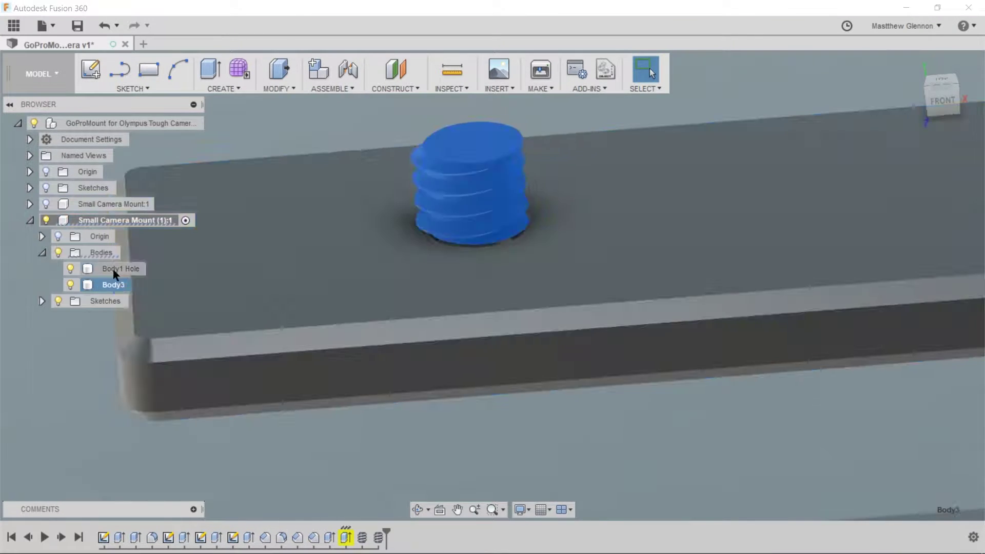
# - Delete the flagged screw post extrusion, Extrude6, from the copied camera mount component
pyautogui.click(112, 270)
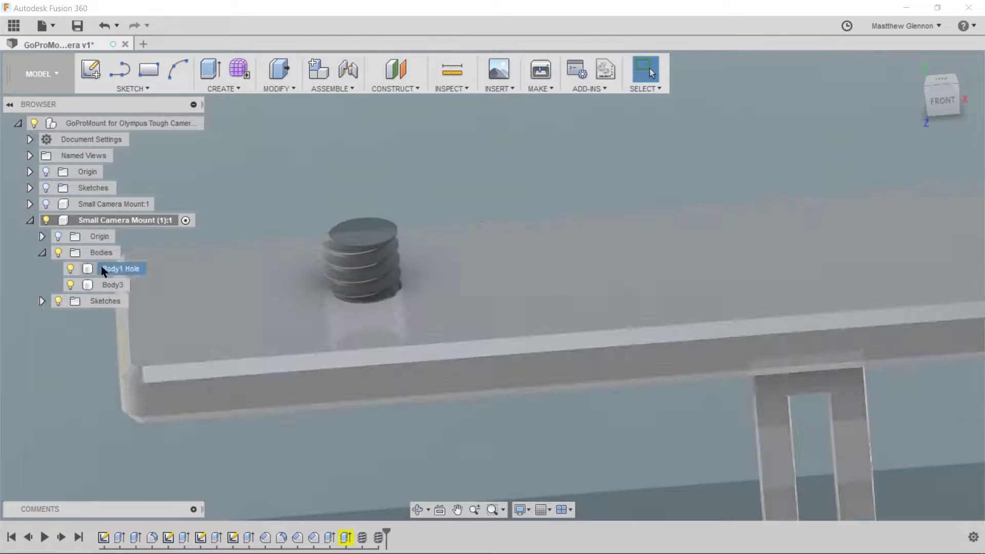
pyautogui.rightClick(345, 537)
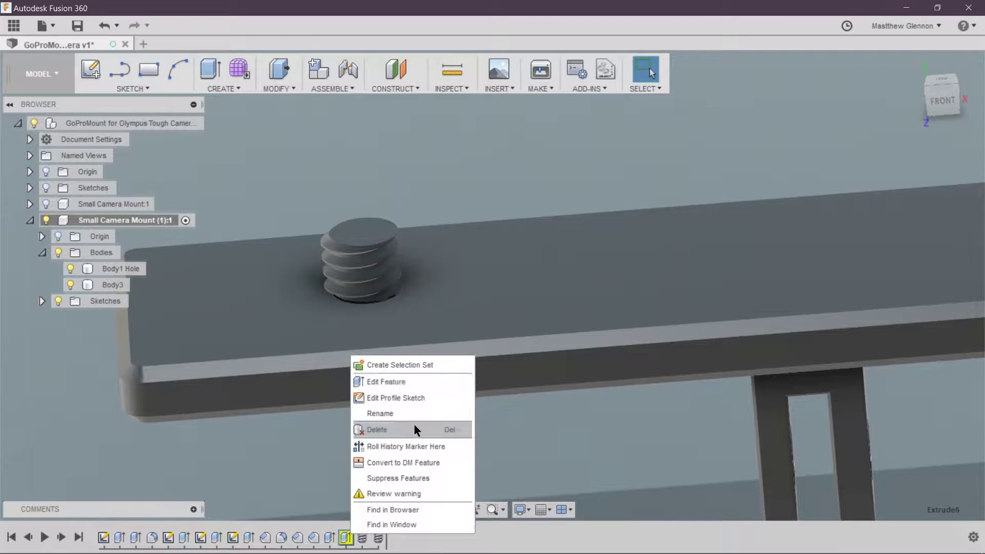
pyautogui.click(414, 430)
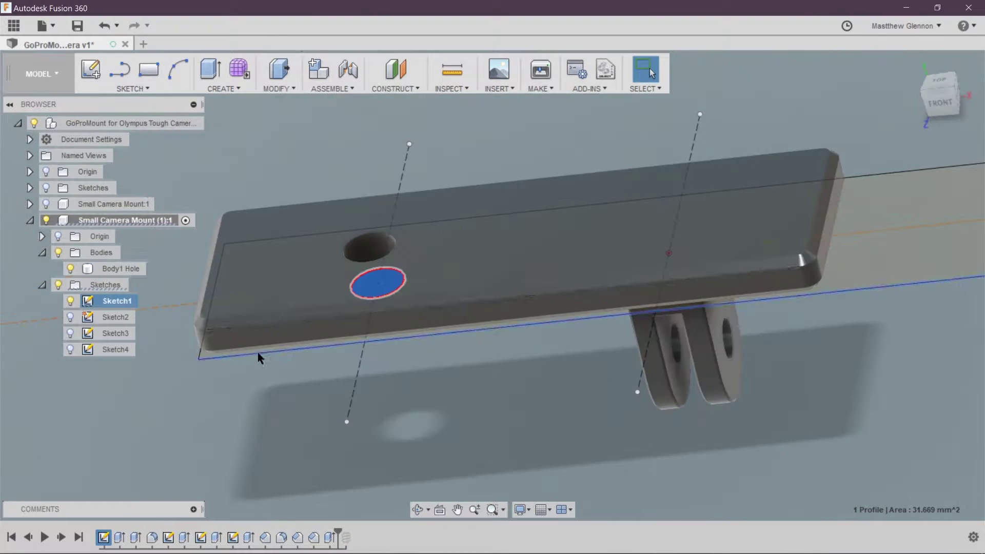
# - Add a larger concentric circle around the screw circle in Sketch1 and extrude the ring to widen the plate's hole
pyautogui.rightClick(165, 301)
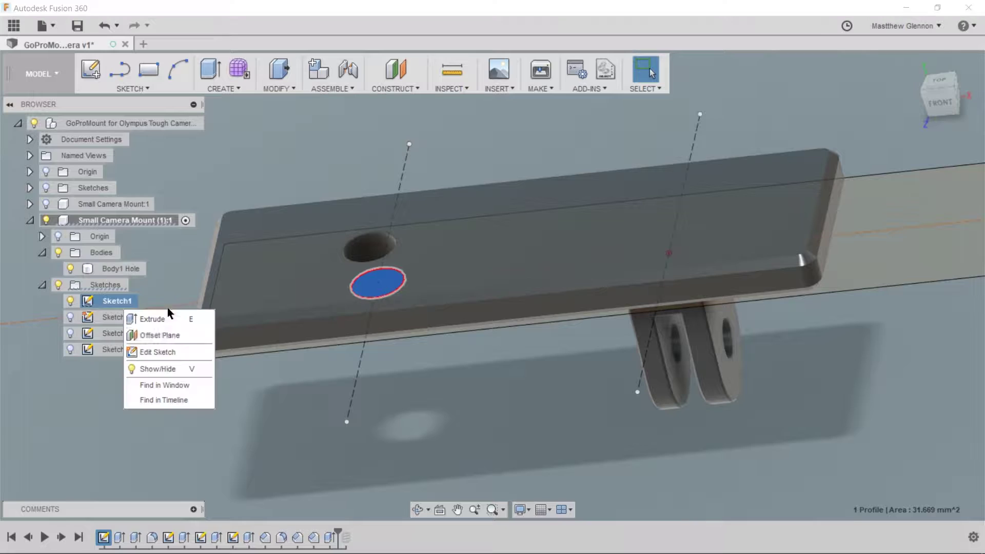
pyautogui.click(156, 348)
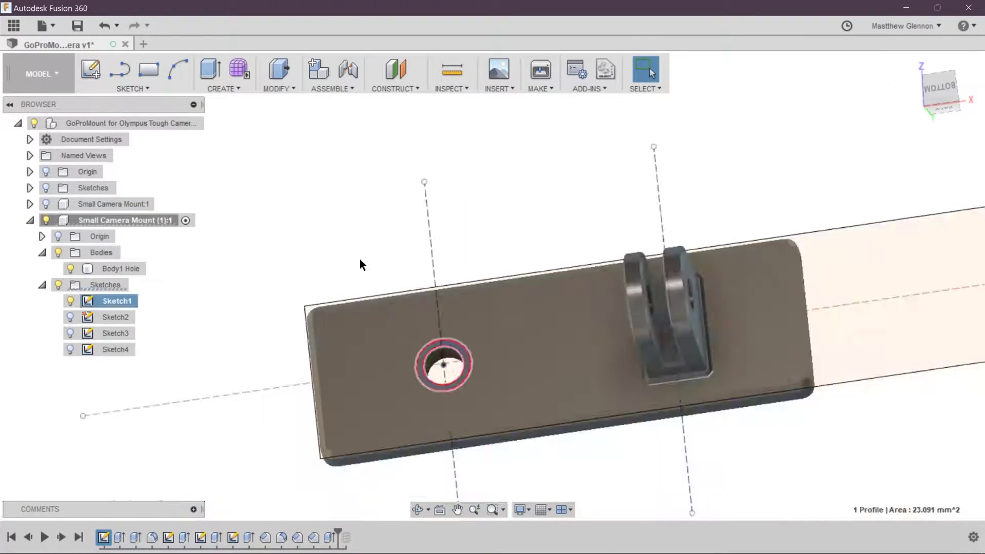
pyautogui.press('e')
pyautogui.click(832, 204)
pyautogui.click(823, 404)
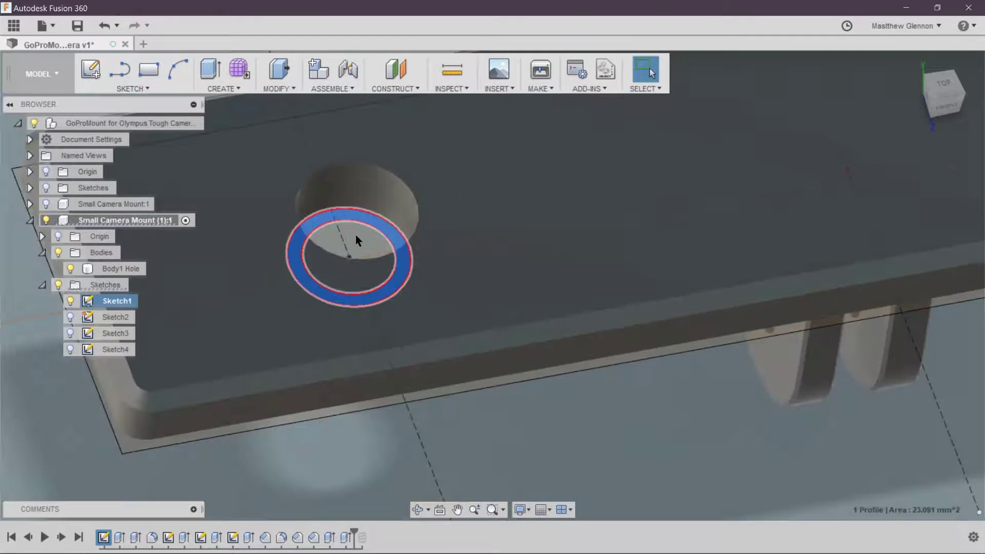
# - Extrude the ring and inner circle profiles of Sketch1 to build a separate screw insert body, using an object as the inner profile's start
pyautogui.press('e')
pyautogui.click(656, 229)
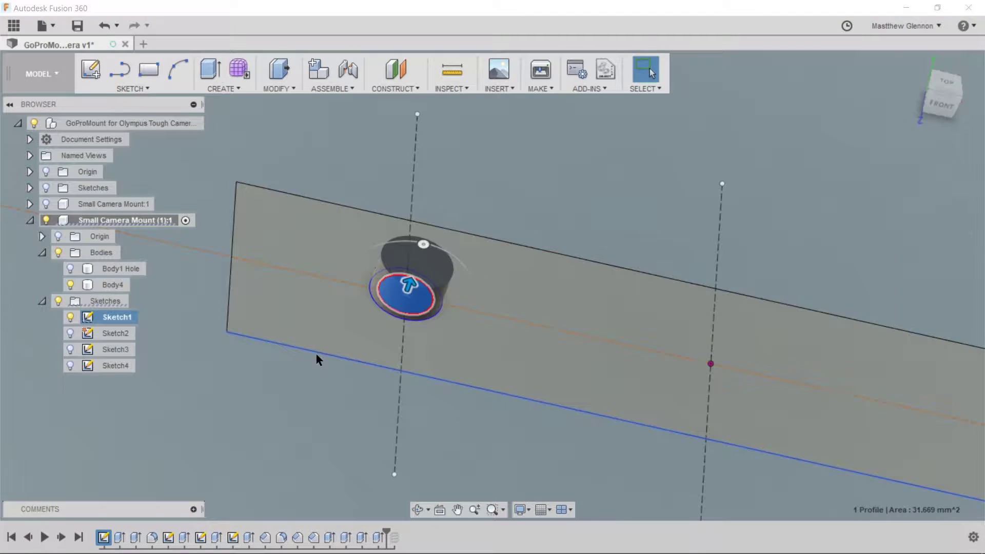
pyautogui.press('e')
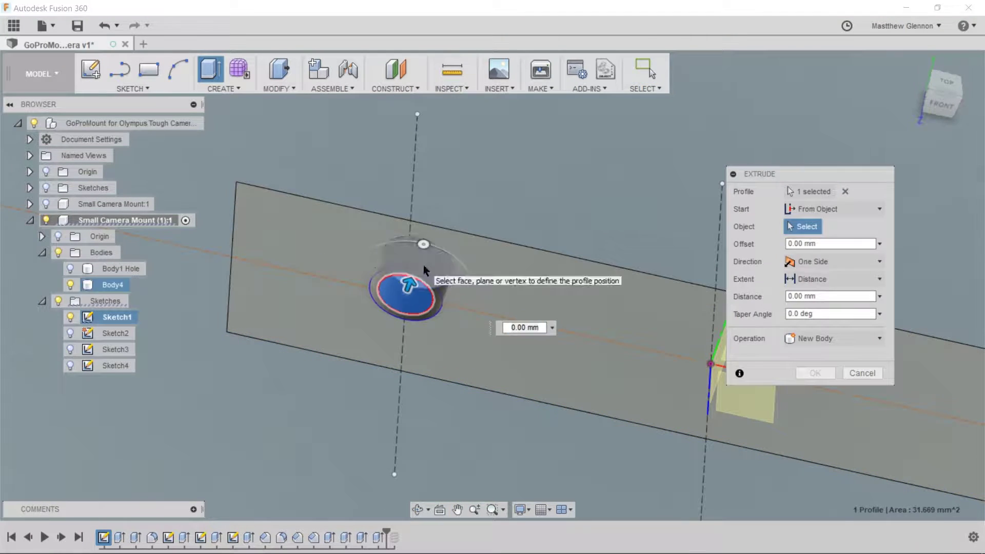
pyautogui.click(826, 376)
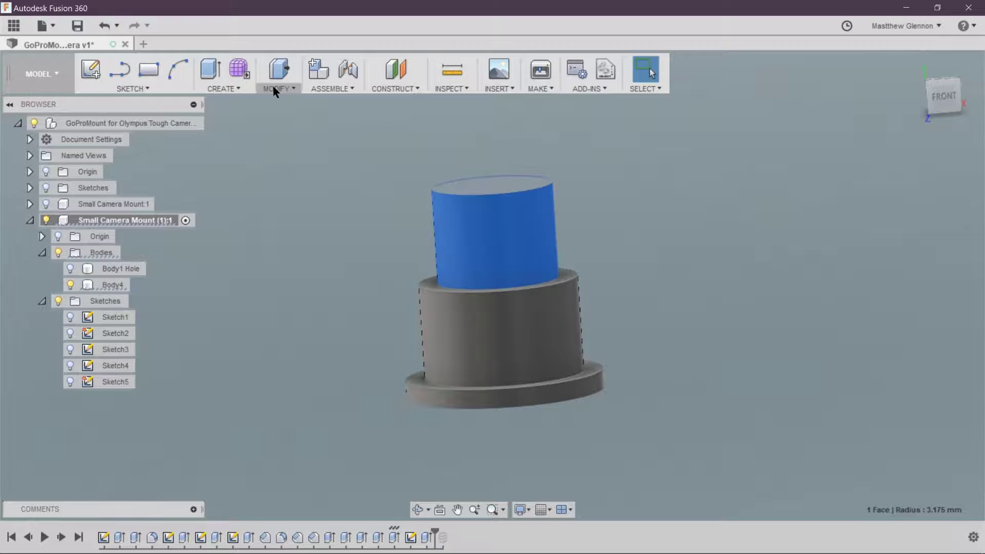
# - Add a modeled full-length right-hand thread to the insert's upper post: ANSI Unified, 0.25 in, 1/4-20 UNC, class 3A
pyautogui.click(276, 88)
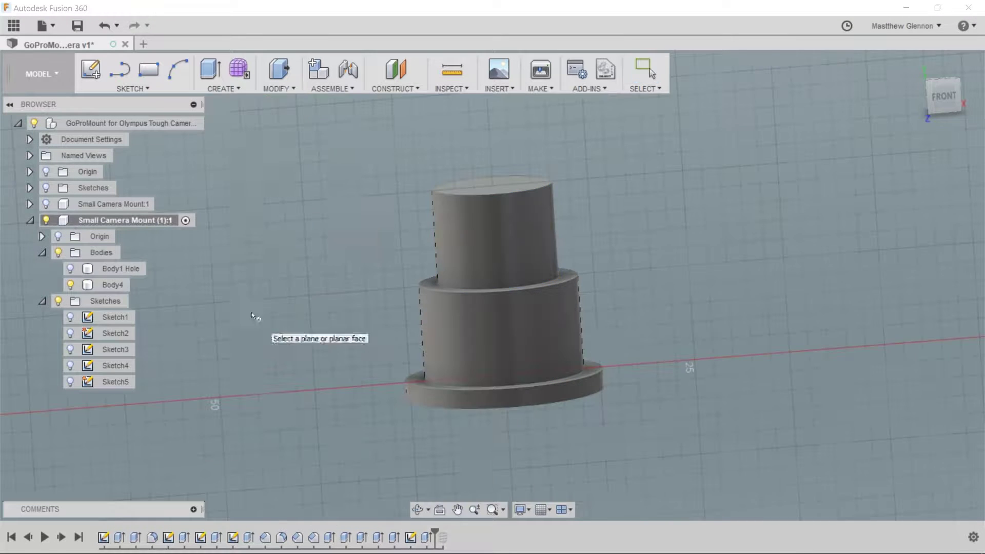
pyautogui.click(495, 236)
pyautogui.click(803, 245)
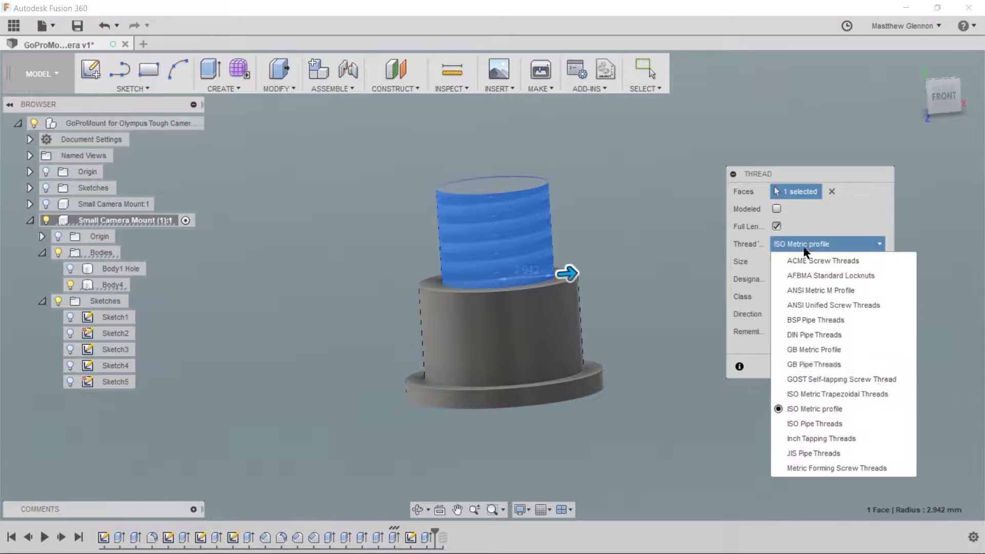
pyautogui.click(820, 322)
pyautogui.click(806, 259)
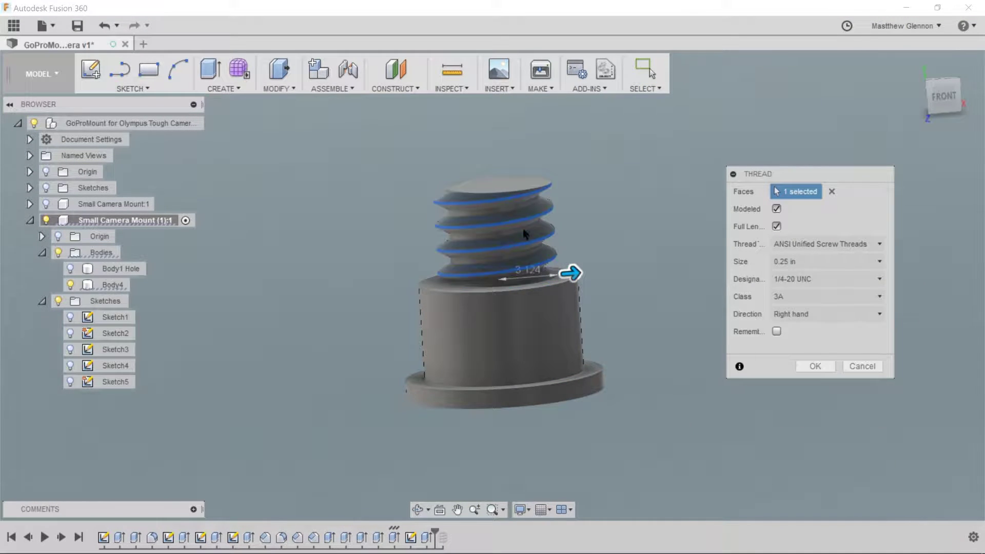
pyautogui.click(815, 366)
pyautogui.scroll(3, 382, 262)
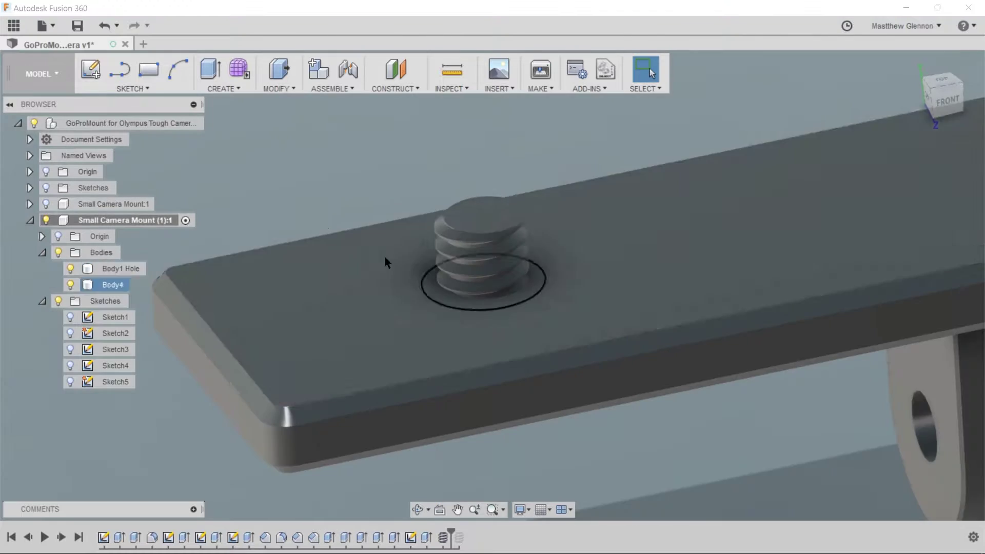
# - Rename the threaded insert body, Body4, as Camera Screw
pyautogui.click(118, 269)
pyautogui.doubleClick(113, 285)
pyautogui.write('Sc')
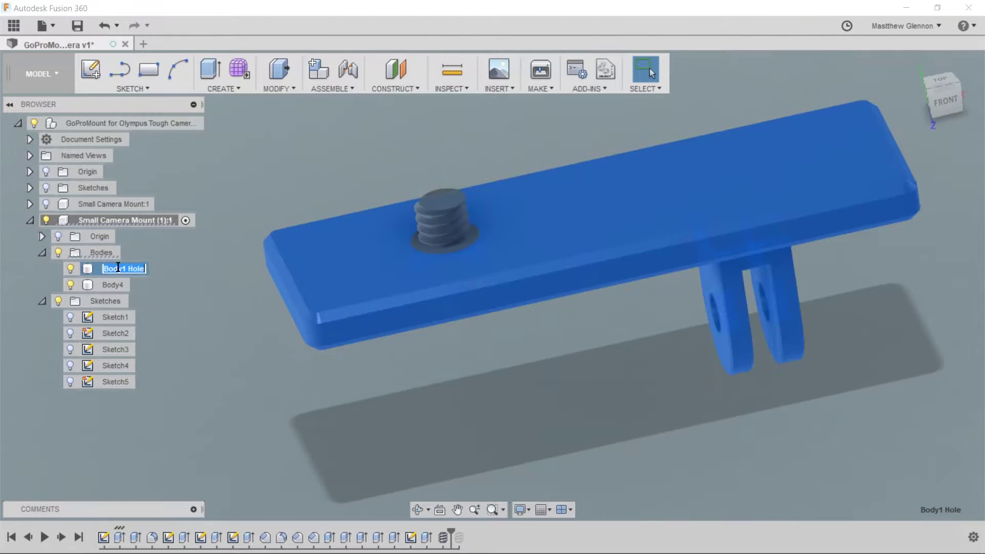
pyautogui.write('mera Screw')
pyautogui.press('Return')
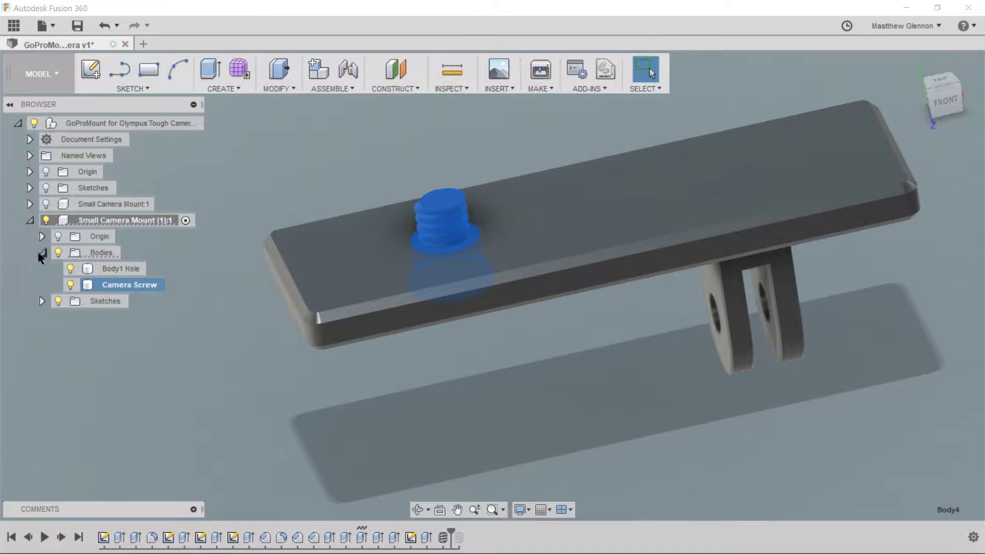
# - Rename the copied component as Small Camera Mount R2 and paste an independent copy of it named Gear 360 Camera Mount
pyautogui.click(169, 221)
pyautogui.rightClick(77, 224)
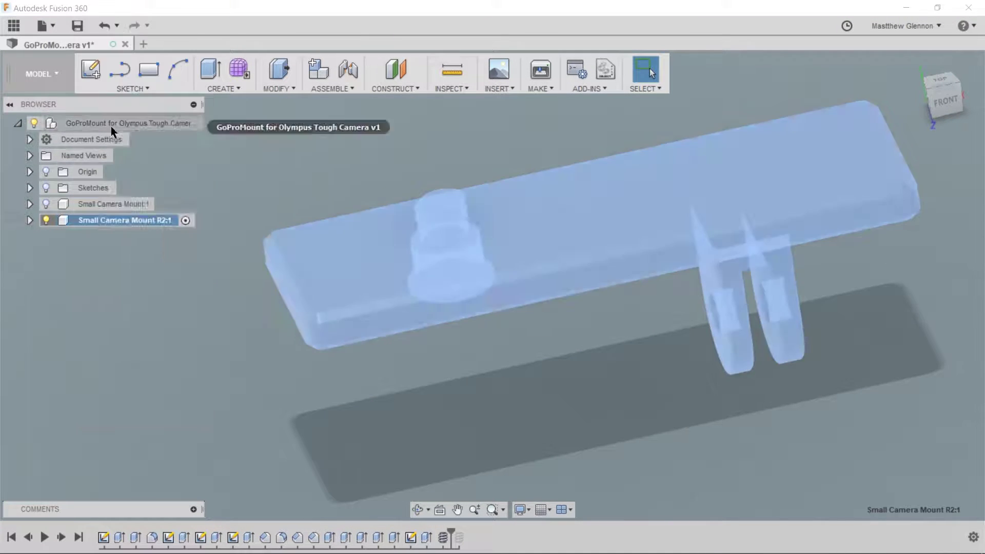
pyautogui.click(111, 126)
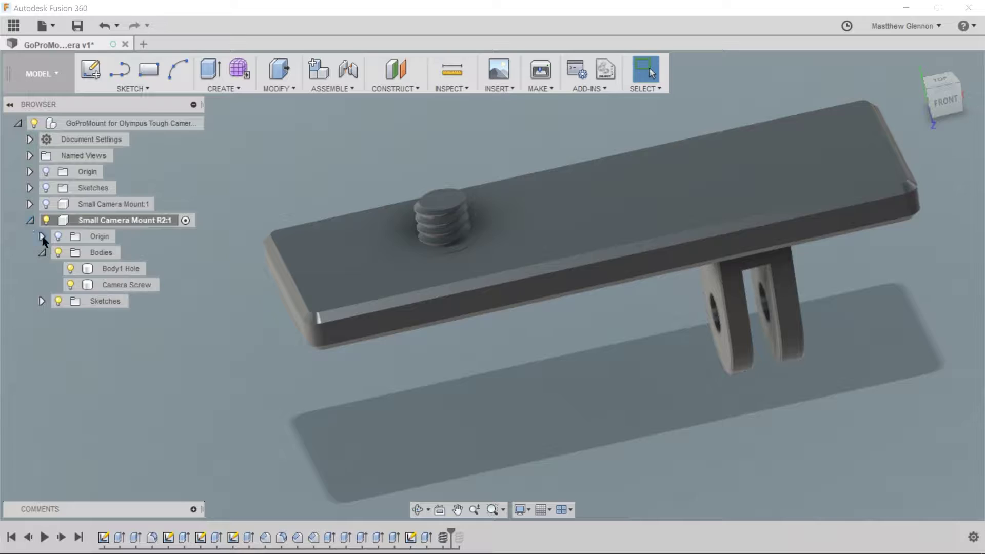
pyautogui.rightClick(207, 127)
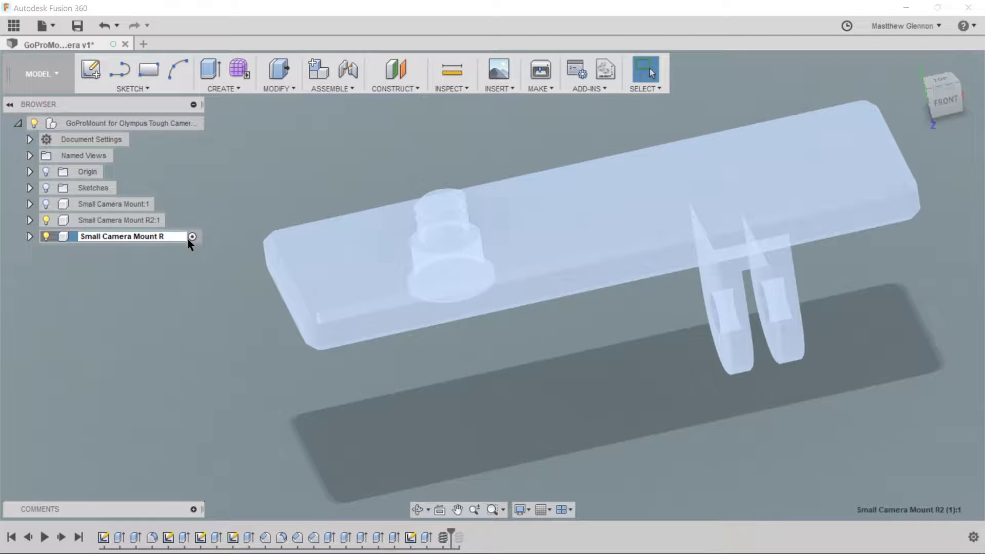
# - Edit the base sketch of the Gear 360 mount and add a 25 mm diameter circle centred on the origin
pyautogui.click(279, 541)
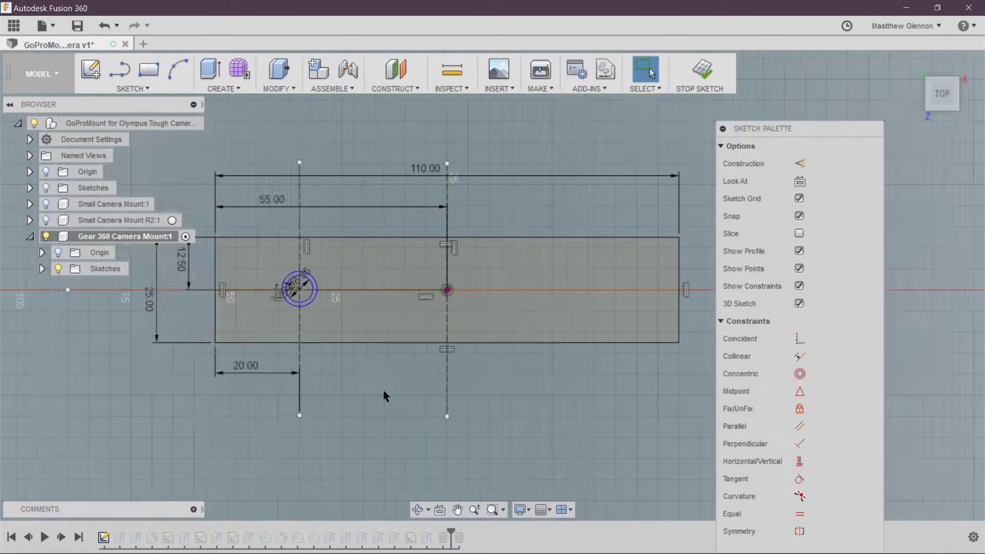
pyautogui.click(131, 88)
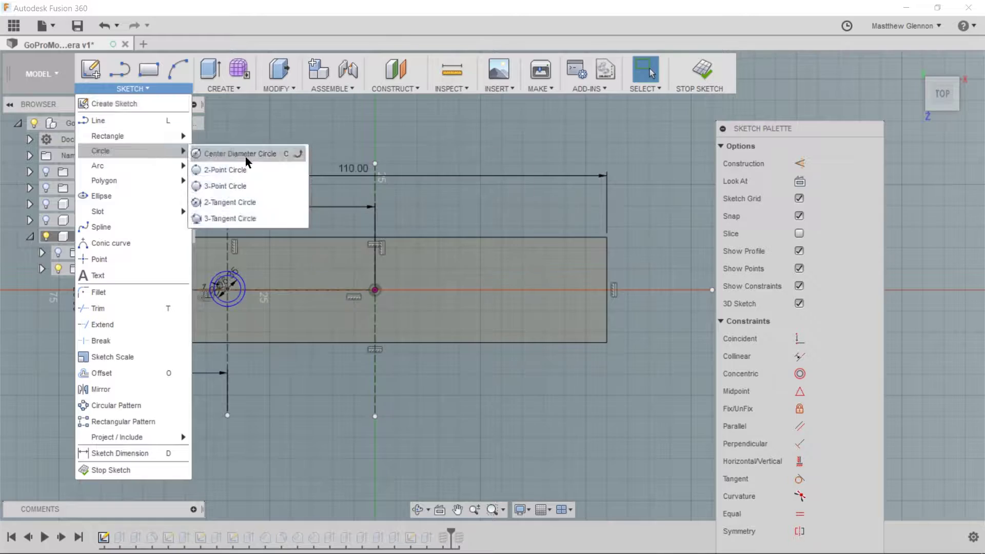
pyautogui.click(245, 156)
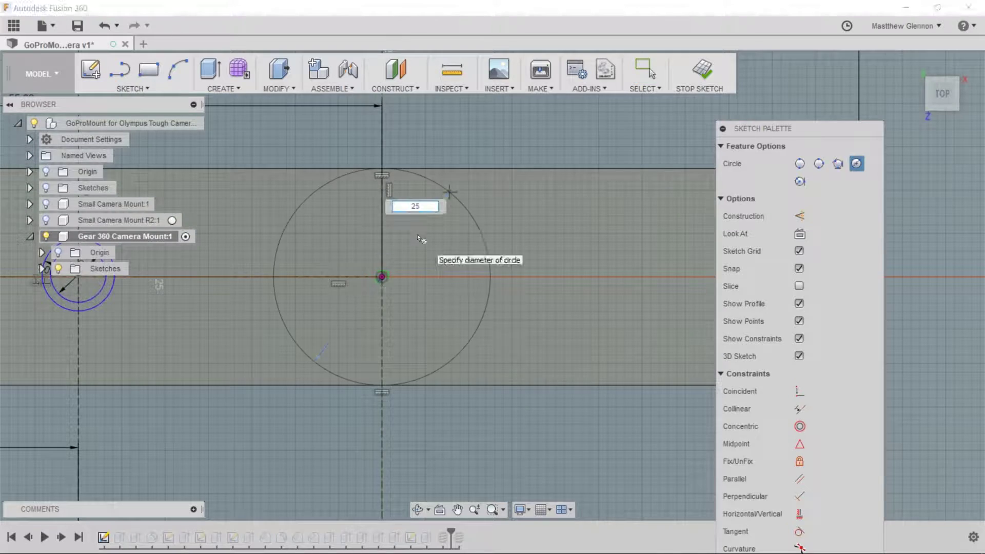
pyautogui.press('Return')
pyautogui.scroll(-3, 267, 195)
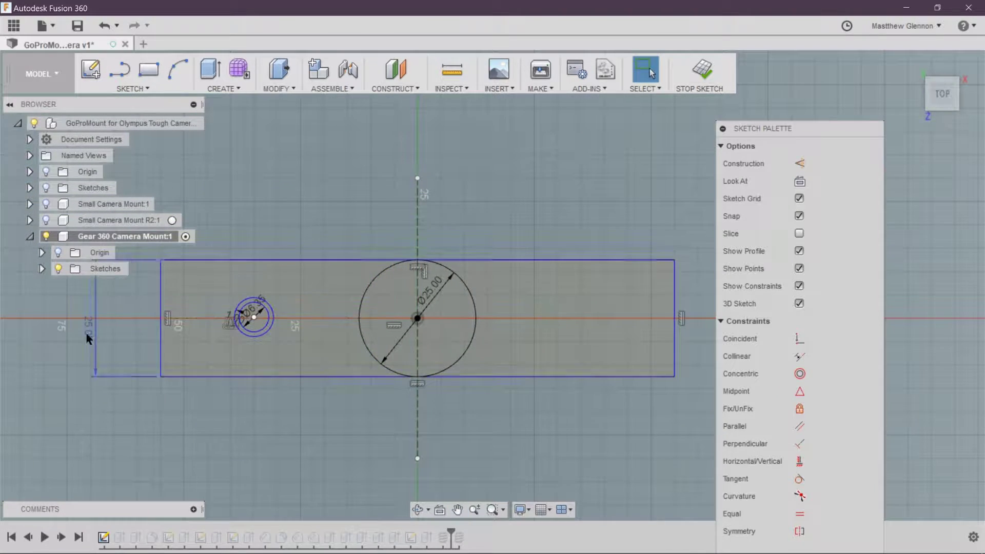
# - Delete the rectangular plate outline from the sketch and centre the screw hole circles within the 25 mm circle
pyautogui.press('Delete')
pyautogui.scroll(3, 240, 386)
pyautogui.click(277, 296)
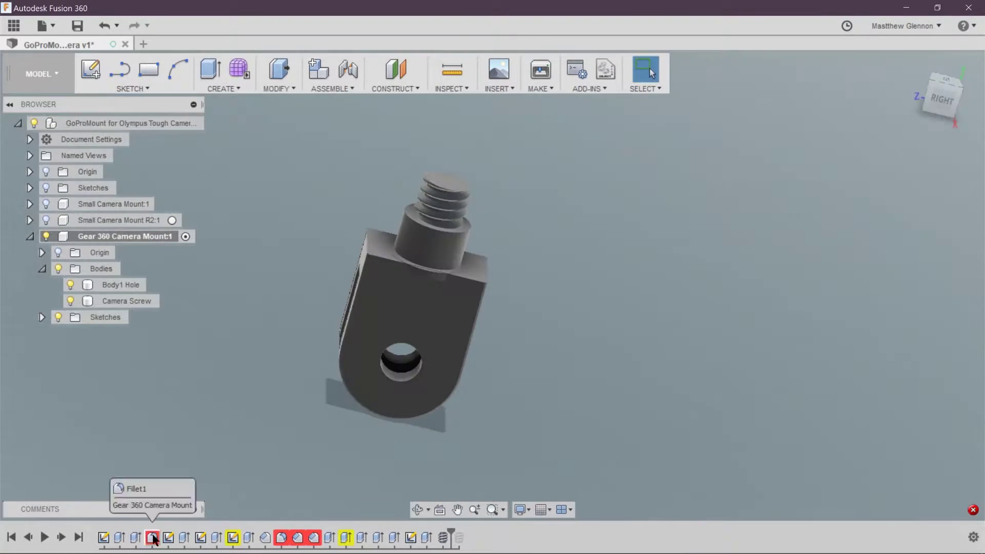
# - Reselect the circular ring profile for the plate extrusion, keeping a 5 mm distance and a new body
pyautogui.doubleClick(152, 537)
pyautogui.click(505, 272)
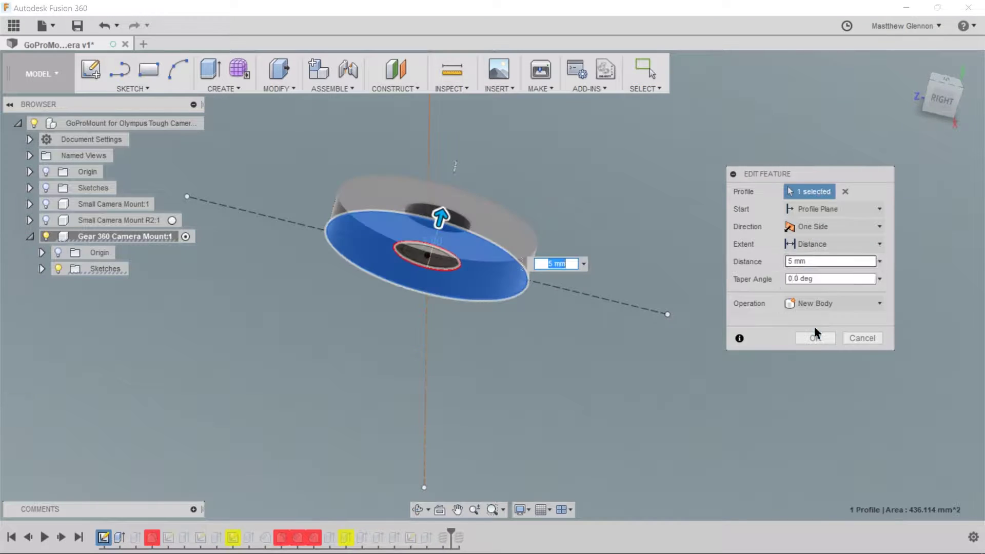
pyautogui.click(798, 334)
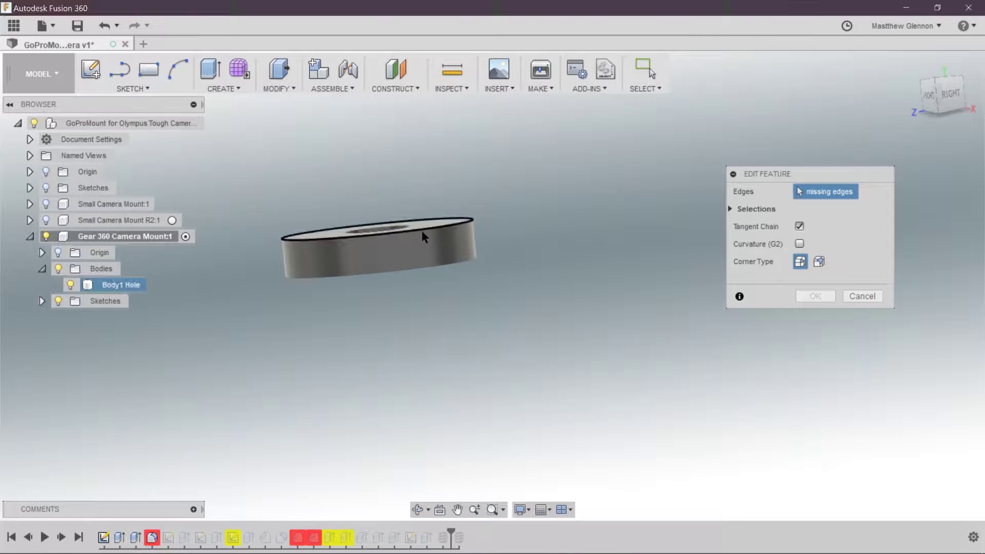
# - Repair Fillet1 by replacing its missing edges with the disc's rim edge at radius 1
pyautogui.click(422, 232)
pyautogui.write('1')
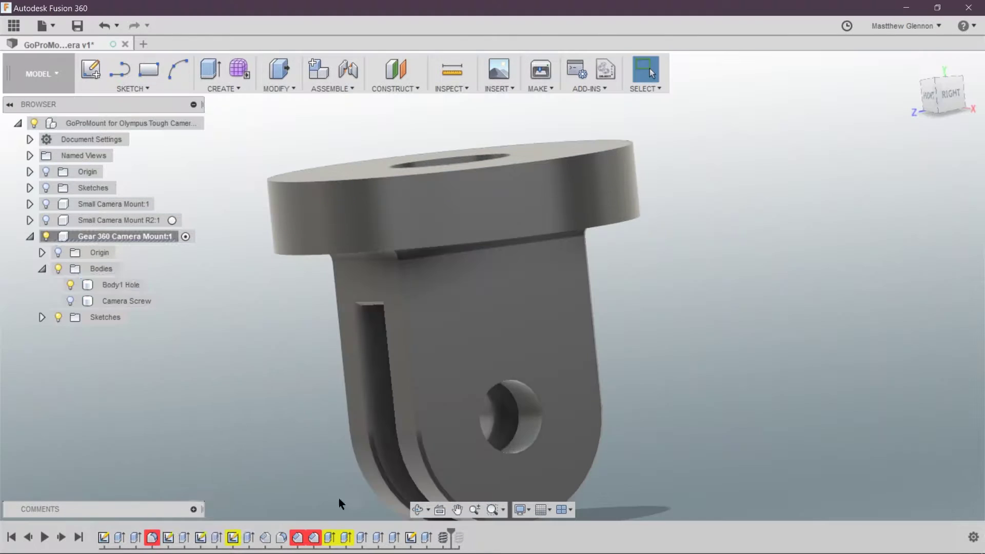
pyautogui.press('Delete')
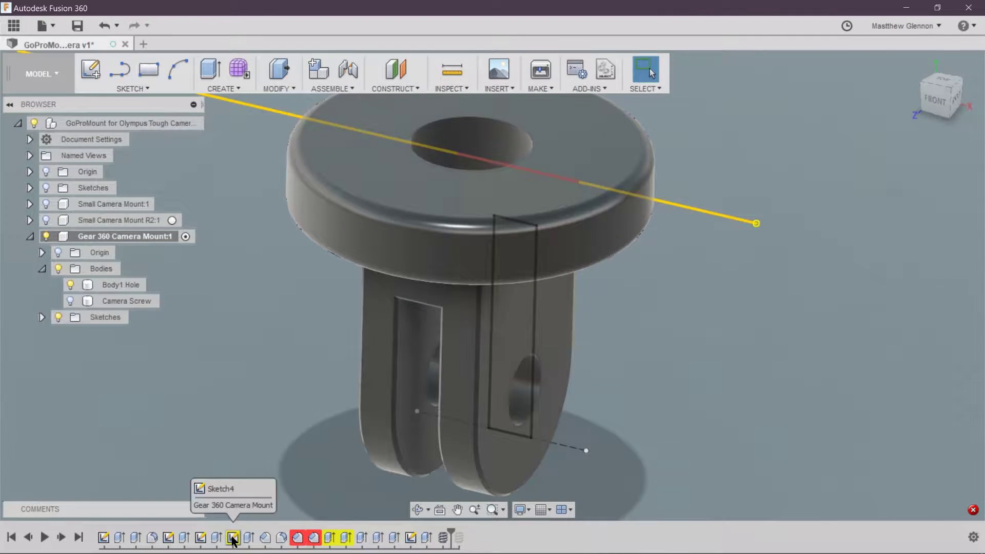
# - Edit the fork's slot sketch, Sketch4, to resolve its flagged reference and finish the sketch
pyautogui.doubleClick(233, 537)
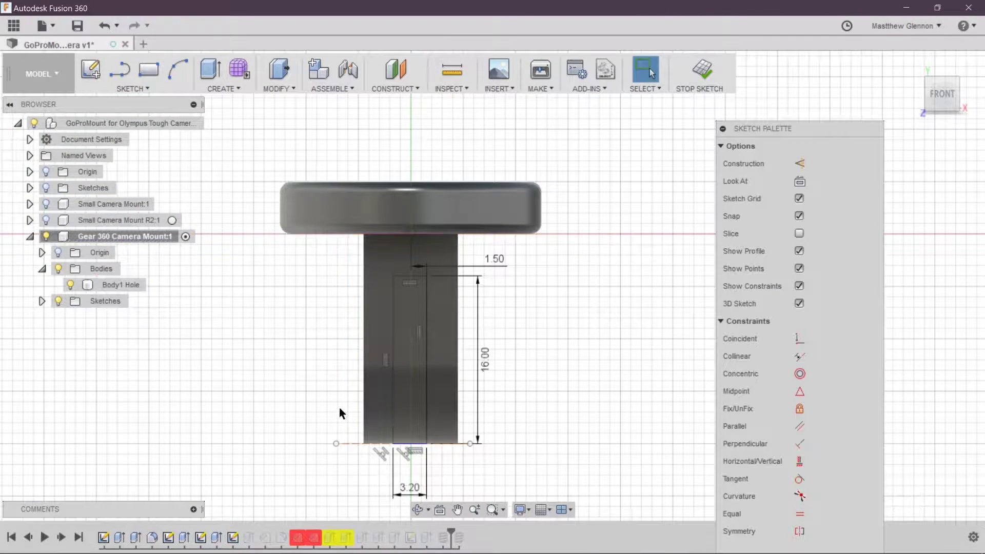
pyautogui.click(711, 81)
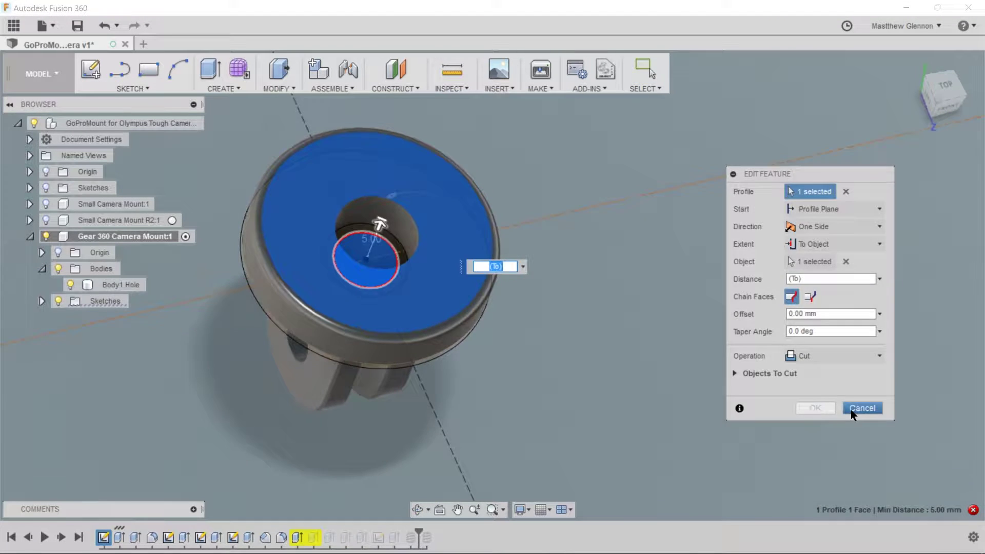
# - Change the extent of the flagged hole cut, Extrude8, from To Object to Distance
pyautogui.click(859, 408)
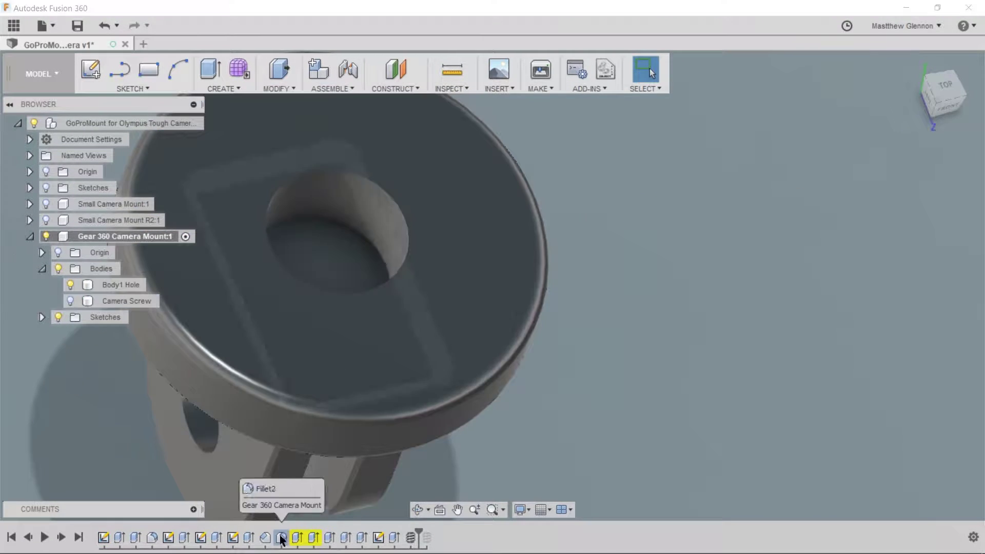
pyautogui.doubleClick(281, 538)
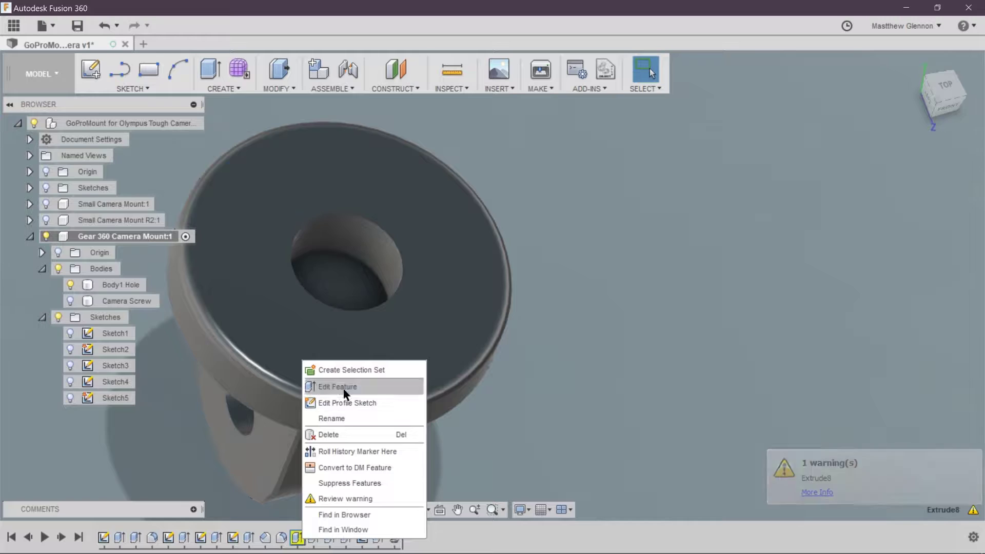
pyautogui.click(337, 387)
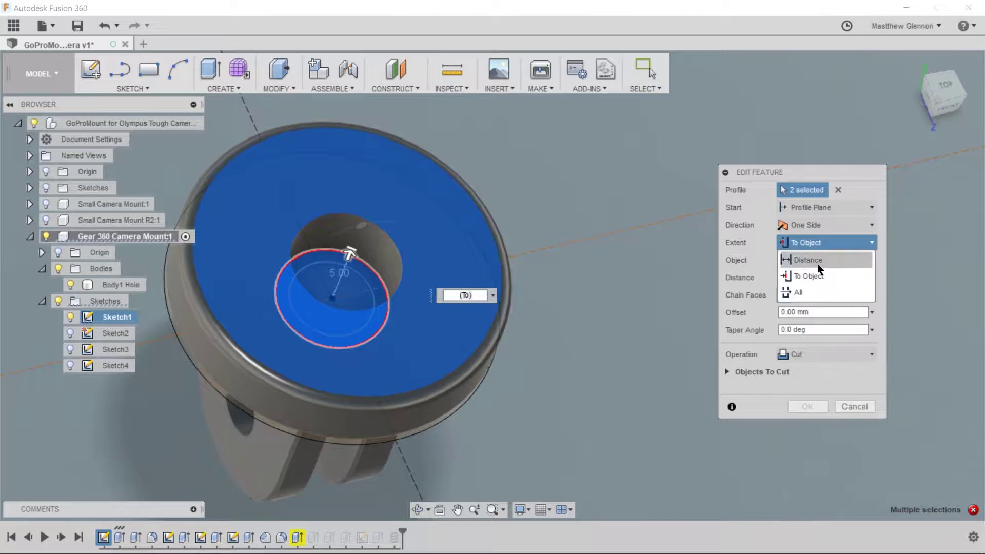
pyautogui.click(817, 260)
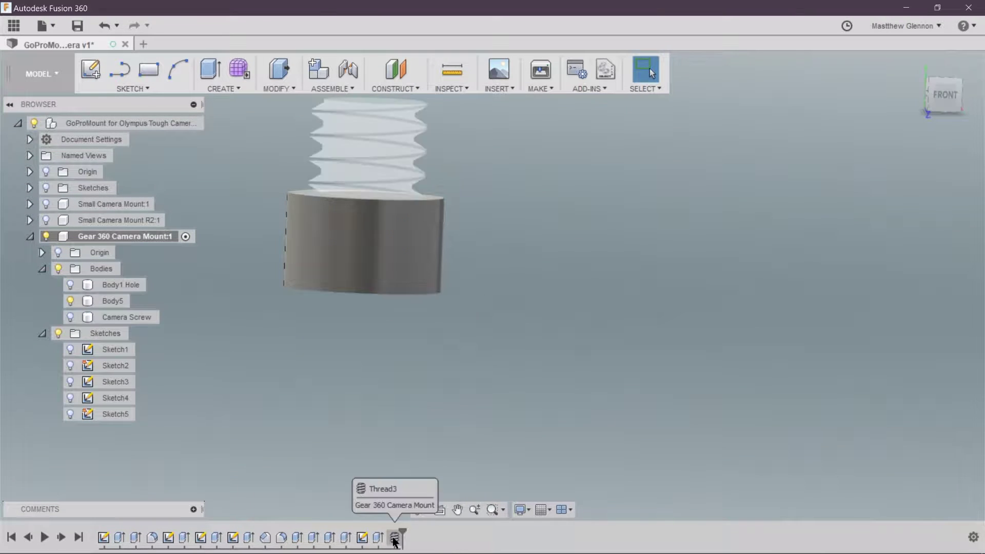
# - Clean up the redundant Body5 and Sketch5 in the Gear 360 mount, keeping a single Camera Screw body
pyautogui.rightClick(112, 301)
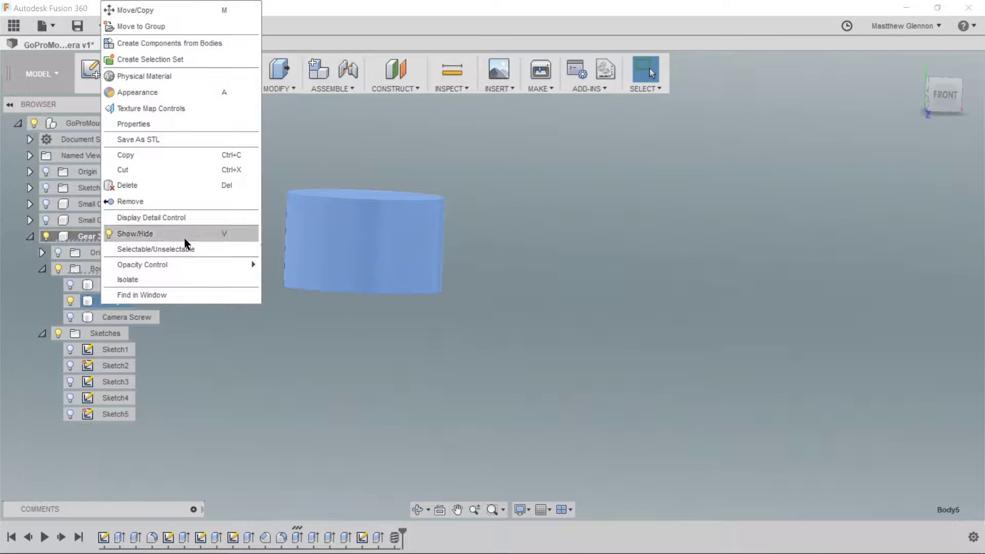
pyautogui.click(75, 308)
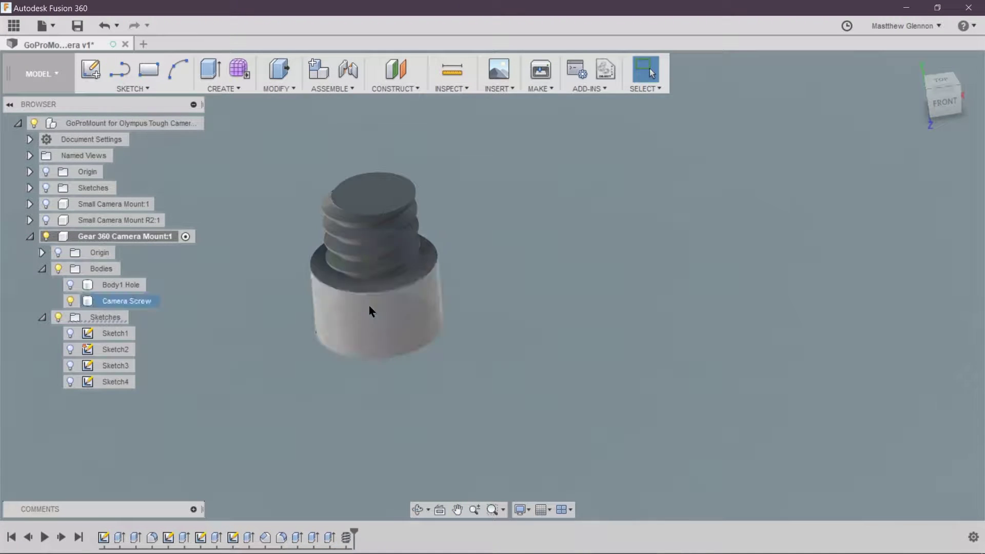
pyautogui.click(807, 259)
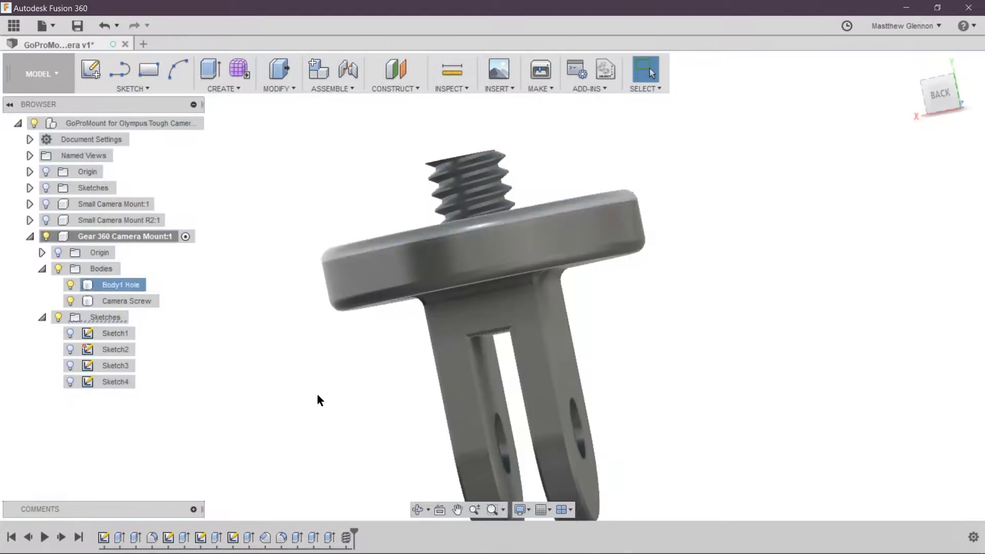
# - Export the Camera Screw body for printing, switch to Simplify3D and advance the sliced toolpath preview line by line
pyautogui.click(136, 306)
pyautogui.rightClick(137, 306)
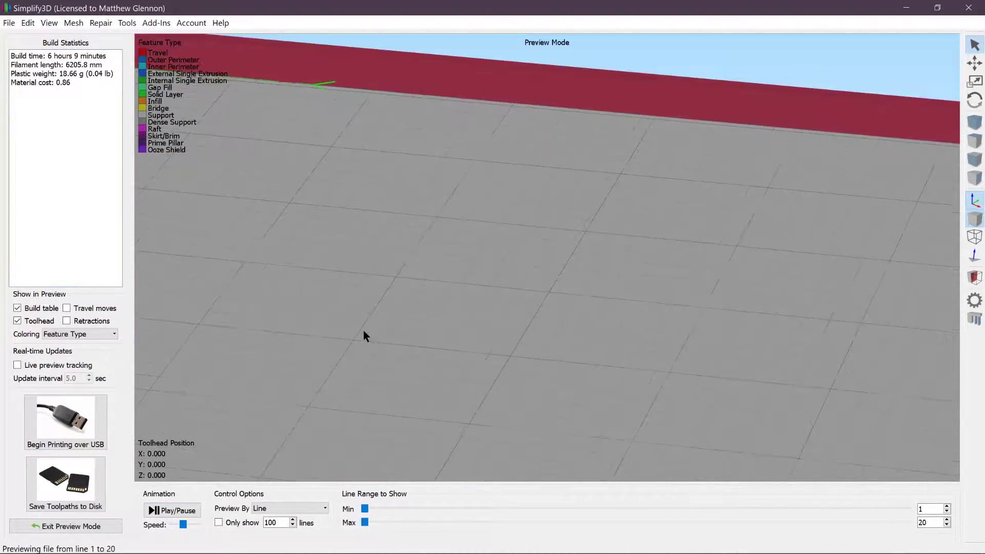
pyautogui.moveTo(364, 523); pyautogui.dragTo(392, 522)
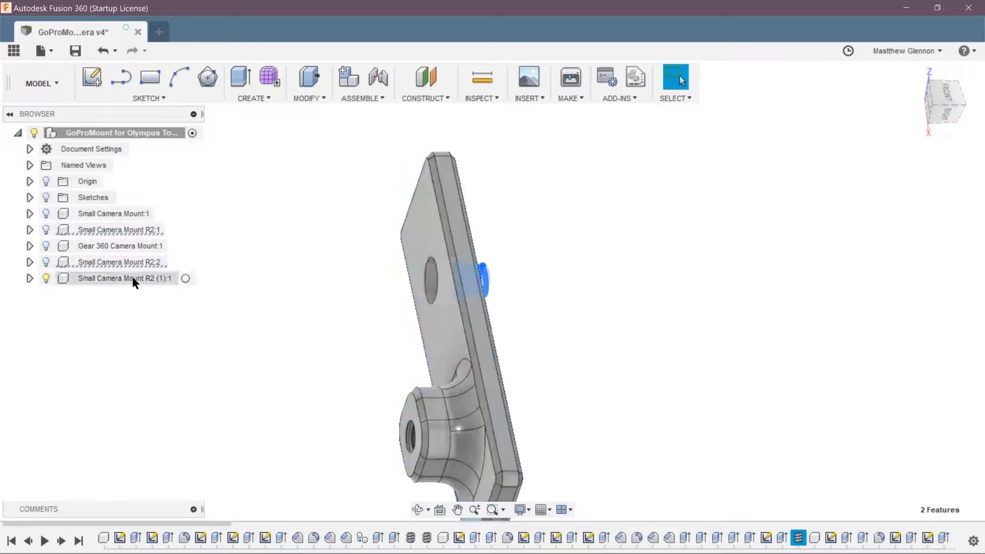
# - Activate Small Camera Mount R2 (1) and set the hole circle's diameter in Sketch2 to 7.2 mm
pyautogui.click(132, 279)
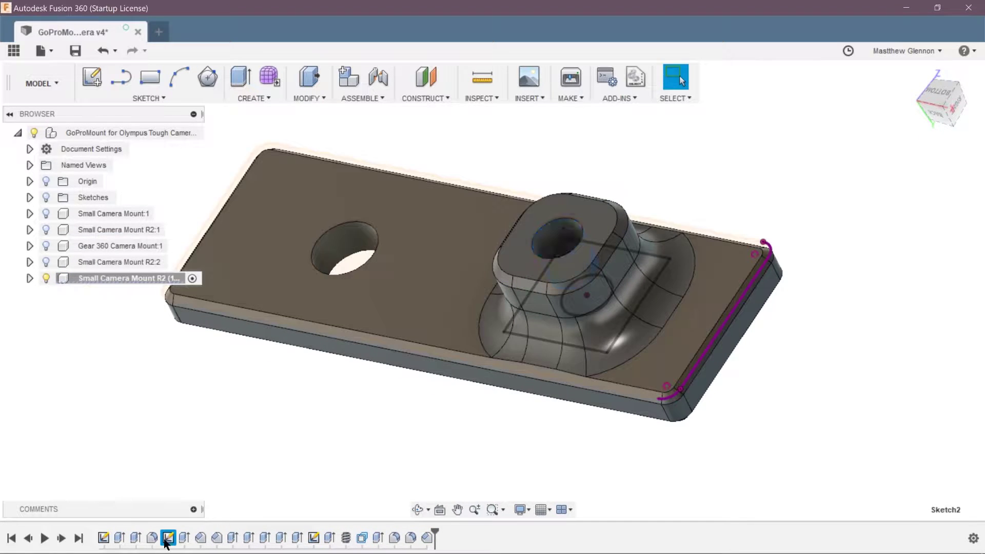
pyautogui.rightClick(167, 538)
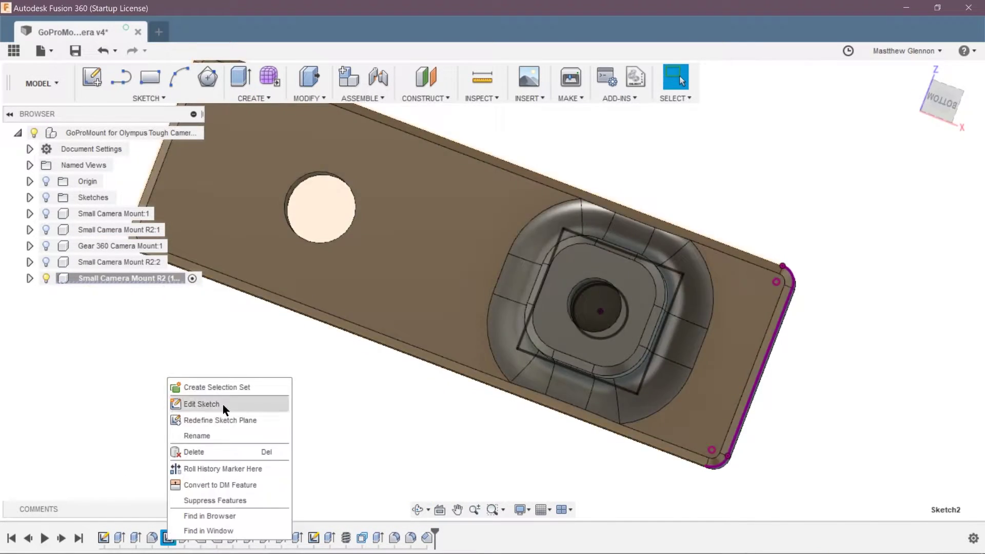
pyautogui.click(222, 405)
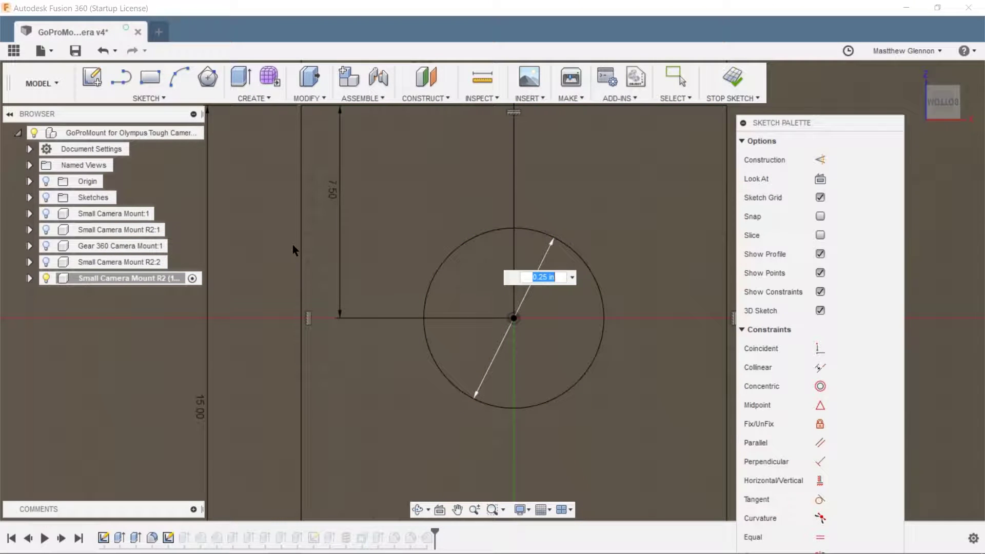
pyautogui.write('7.2')
pyautogui.press('Return')
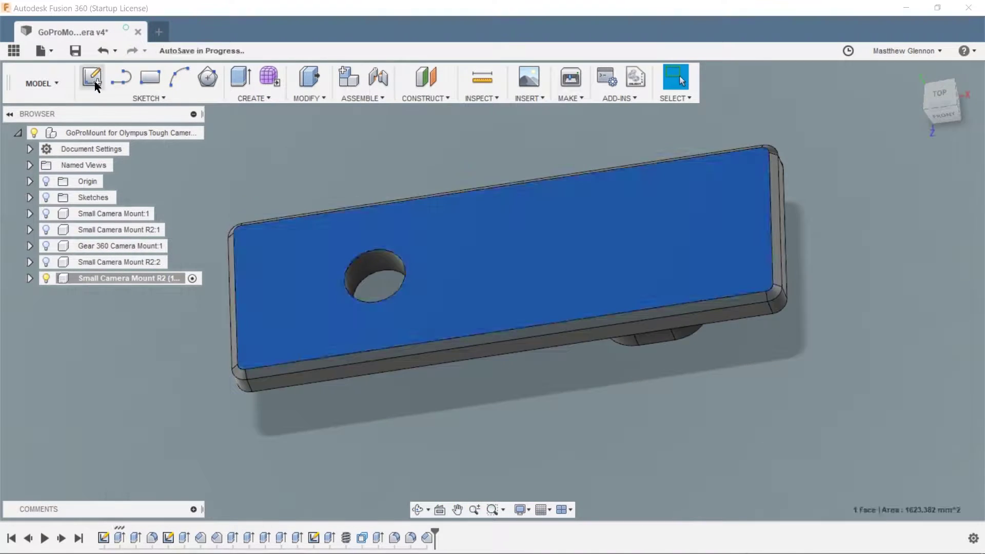
# - Start a sketch on the plate's flat top face, hide the bodies and draw a rectangle about 8 mm wide beyond its edge
pyautogui.click(550, 241)
pyautogui.click(58, 311)
pyautogui.click(150, 77)
pyautogui.click(398, 177)
pyautogui.click(458, 201)
pyautogui.press('Escape')
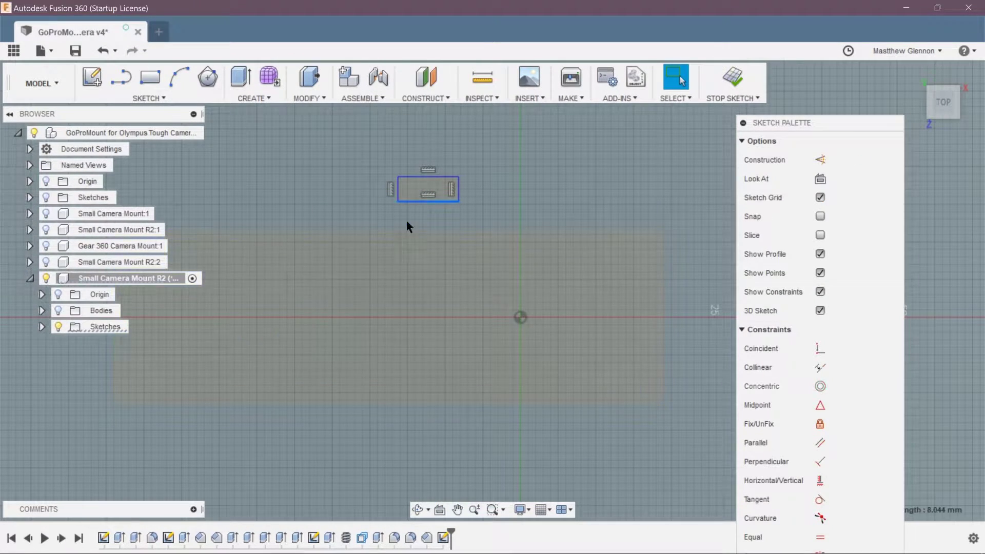
# - Dimension the rectangle's two horizontal edges 0.20 mm inside the long edges of the plate face
pyautogui.rightClick(489, 312)
pyautogui.click(524, 293)
pyautogui.click(435, 202)
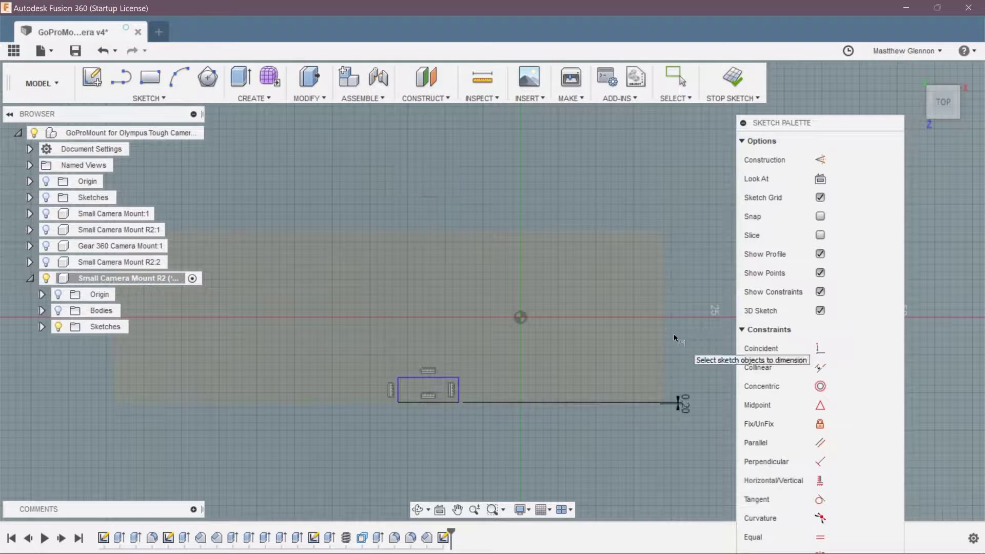
pyautogui.click(587, 337)
pyautogui.write('0.5')
pyautogui.press('Return')
pyautogui.scroll(-4, 429, 197)
pyautogui.moveTo(435, 206); pyautogui.dragTo(451, 339, button='middle')
pyautogui.click(431, 153)
pyautogui.press('Return')
pyautogui.scroll(2, 451, 219)
# - Set the rectangle 2 mm from the plate face's end and 1 mm wide, finish the sketch and show the bodies
pyautogui.doubleClick(518, 175)
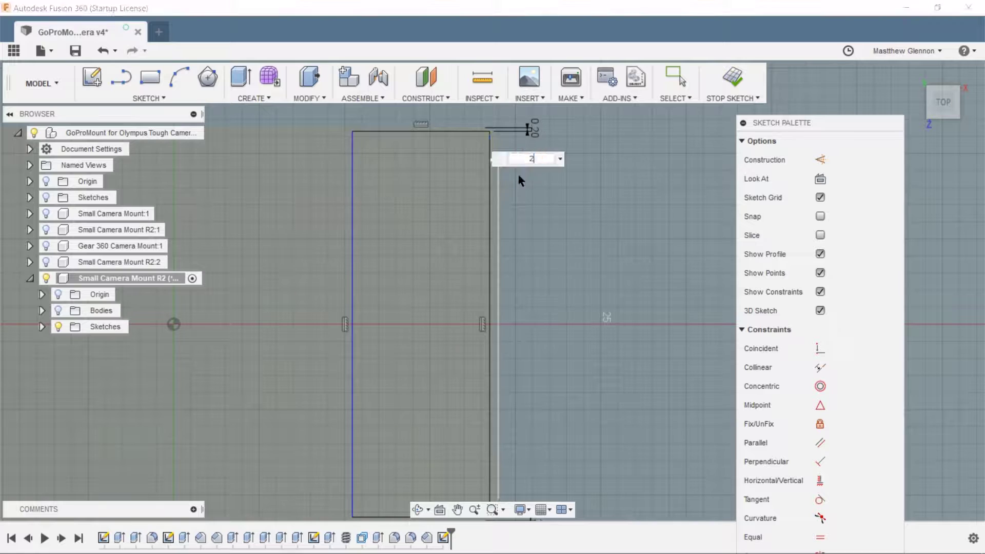
pyautogui.click(462, 291)
pyautogui.write('1')
pyautogui.press('Return')
pyautogui.scroll(2, 411, 270)
pyautogui.click(732, 83)
pyautogui.click(58, 310)
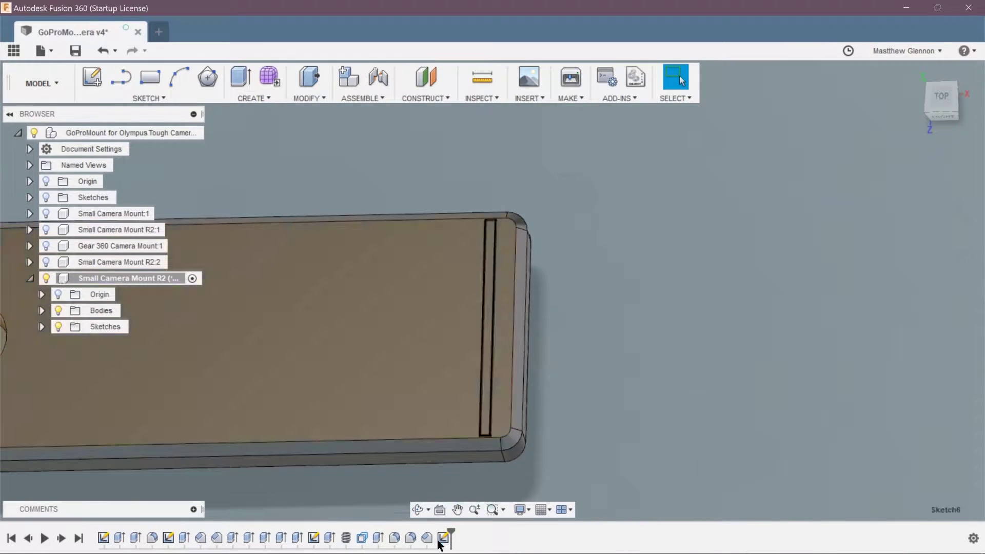
# - Edit Sketch6 to shorten the narrow strip to 22 mm, with equal gaps to the plate face's long edges
pyautogui.doubleClick(441, 539)
pyautogui.scroll(3, 495, 224)
pyautogui.scroll(-3, 495, 224)
pyautogui.moveTo(478, 254); pyautogui.dragTo(490, 121, button='middle')
pyautogui.scroll(2, 487, 313)
pyautogui.scroll(-2, 490, 122)
pyautogui.click(732, 82)
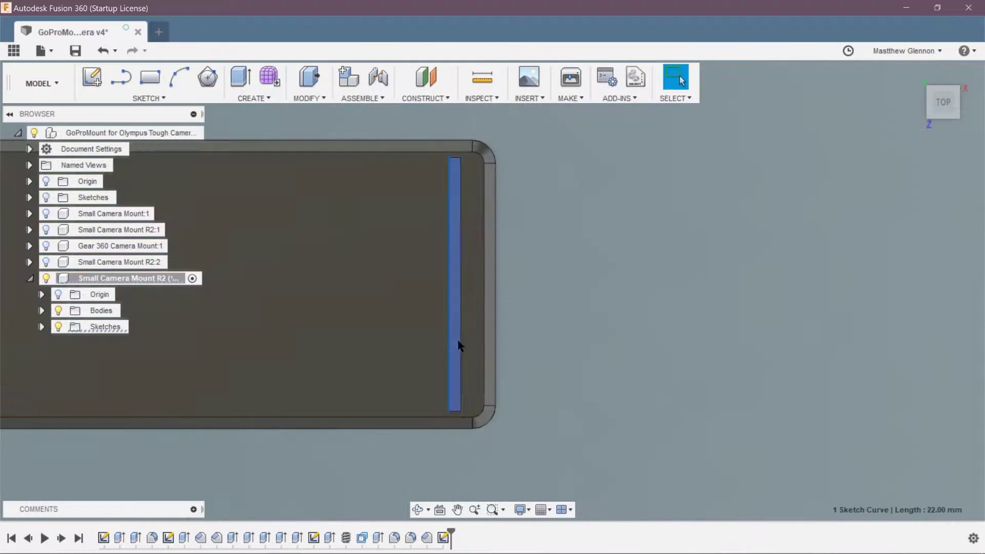
# - Extrude the narrow strip profile 0.5 mm to form a ridge on the plate face
pyautogui.click(455, 334)
pyautogui.keyDown('shift'); pyautogui.moveTo(455, 334); pyautogui.dragTo(451, 246, button='middle'); pyautogui.keyUp('shift')
pyautogui.click(241, 77)
pyautogui.write('0.5')
pyautogui.press('Return')
# - Set up a rectangular pattern of the ridge's faces running along the plate's long edge
pyautogui.scroll(3, 454, 328)
pyautogui.click(454, 334)
pyautogui.keyDown('shift'); pyautogui.moveTo(504, 352); pyautogui.dragTo(621, 285, button='middle'); pyautogui.keyUp('shift')
pyautogui.scroll(-5, 486, 303)
pyautogui.click(254, 98)
pyautogui.moveTo(253, 358)
pyautogui.click(374, 358)
pyautogui.keyDown('shift'); pyautogui.moveTo(483, 159); pyautogui.dragTo(501, 235, button='middle'); pyautogui.keyUp('shift')
pyautogui.click(942, 99)
pyautogui.scroll(-2, 277, 221)
pyautogui.moveTo(449, 404); pyautogui.dragTo(445, 299, button='middle')
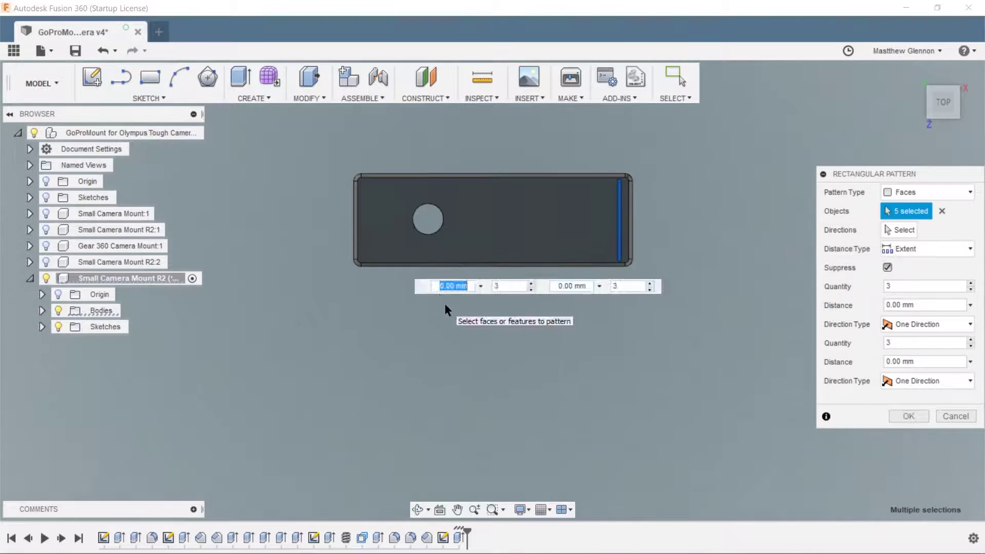
pyautogui.write('3')
pyautogui.moveTo(420, 286); pyautogui.dragTo(658, 254)
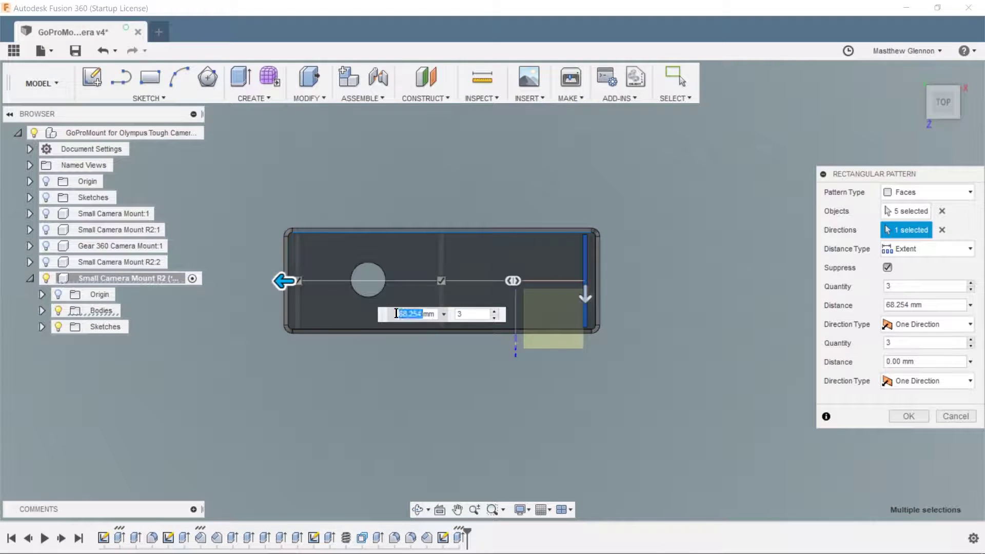
# - Set the pattern to 35 ridges over a 69 mm extent and create it
pyautogui.doubleClick(464, 312)
pyautogui.write('20')
pyautogui.scroll(2, 378, 284)
pyautogui.write('35')
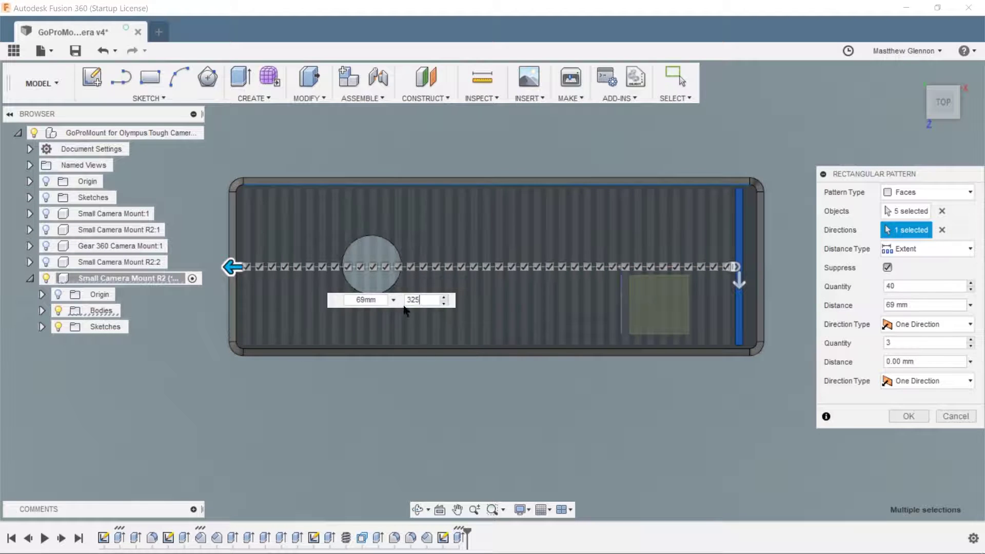
pyautogui.click(897, 416)
# - Sketch a larger concentric circle on the plate's underside by offsetting the screw hole's edge outward, and finish the sketch
pyautogui.keyDown('shift'); pyautogui.moveTo(513, 426); pyautogui.dragTo(347, 411, button='middle'); pyautogui.keyUp('shift')
pyautogui.scroll(3, 377, 404)
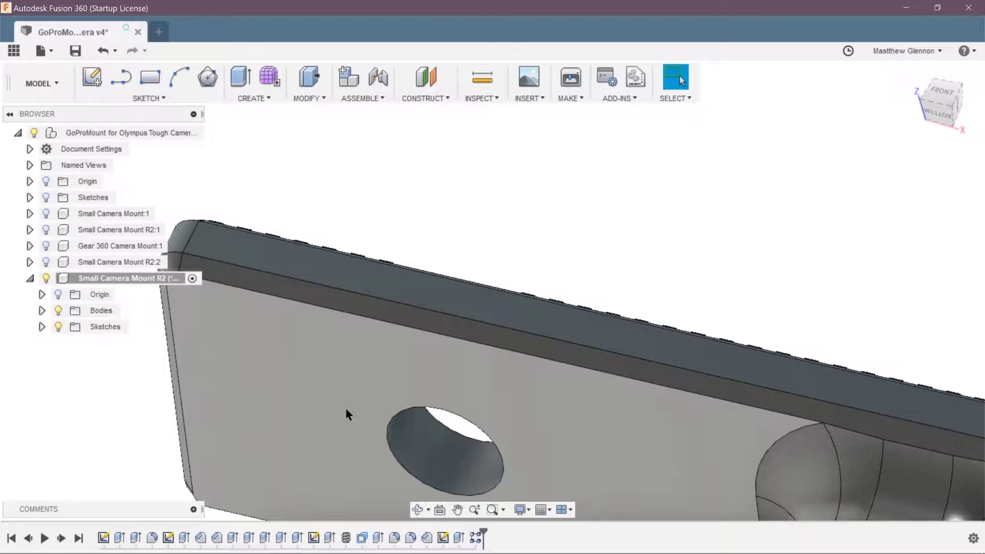
pyautogui.scroll(1, 346, 408)
pyautogui.click(346, 408)
pyautogui.click(90, 84)
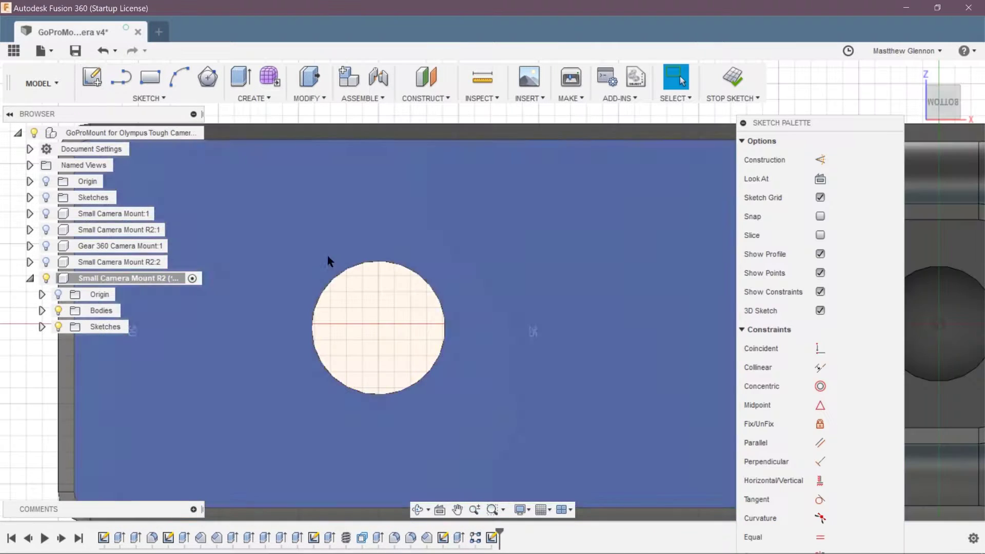
pyautogui.press('o')
pyautogui.click(355, 266)
pyautogui.press('Return')
pyautogui.click(348, 245)
pyautogui.click(733, 79)
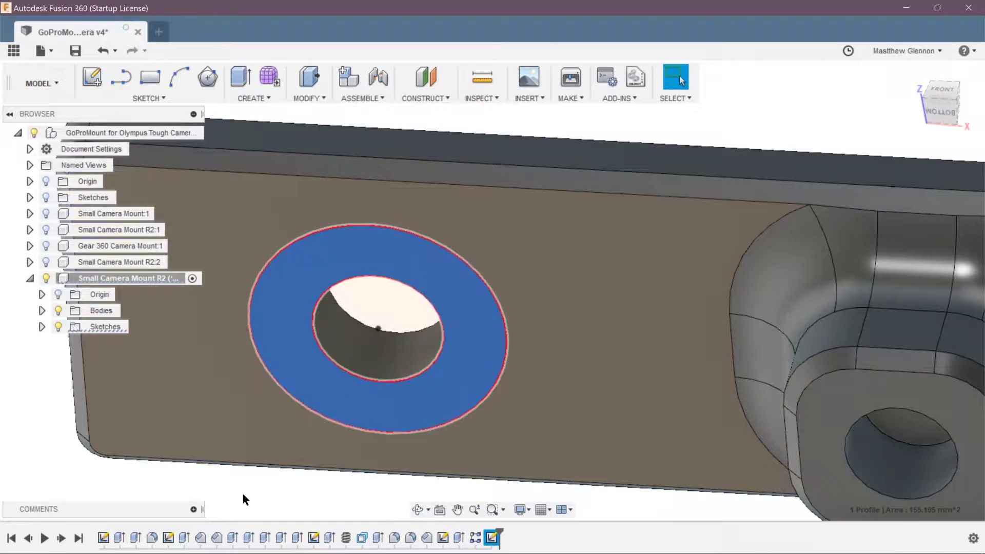
# - Edit the underside sketch to set the circle's offset dimension to 6 mm
pyautogui.rightClick(492, 537)
pyautogui.click(516, 449)
pyautogui.doubleClick(340, 210)
pyautogui.write('6')
pyautogui.press('Return')
pyautogui.click(733, 80)
# - Extrude the ring profile around the hole -2.5 mm and edit the extrusion distance to 3 mm
pyautogui.keyDown('shift'); pyautogui.moveTo(380, 256); pyautogui.dragTo(369, 328, button='middle'); pyautogui.keyUp('shift')
pyautogui.press('e')
pyautogui.click(367, 327)
pyautogui.write('-2.5')
pyautogui.press('Return')
pyautogui.scroll(-3, 364, 371)
pyautogui.doubleClick(507, 537)
pyautogui.write('3')
pyautogui.press('Return')
# - Chamfer the circular edge of the extruded ring feature by 2 mm
pyautogui.click(336, 408)
pyautogui.keyDown('shift'); pyautogui.moveTo(336, 408); pyautogui.dragTo(320, 303, button='middle'); pyautogui.keyUp('shift')
pyautogui.press('s')
pyautogui.click(324, 304)
pyautogui.write('2')
pyautogui.press('Return')
pyautogui.keyDown('shift'); pyautogui.moveTo(382, 318); pyautogui.dragTo(379, 411, button='middle'); pyautogui.keyUp('shift')
pyautogui.scroll(3, 372, 308)
# - Sketch a narrow rectangle on the ridged face, in the gap between the ridges beside the screw hole
pyautogui.rightClick(436, 321)
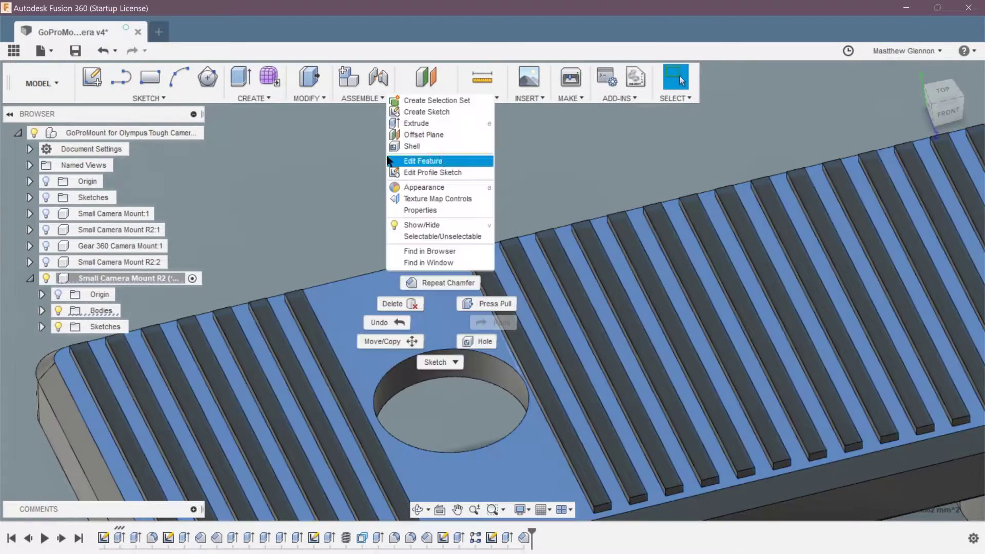
pyautogui.click(439, 112)
pyautogui.press('r')
pyautogui.scroll(3, 405, 205)
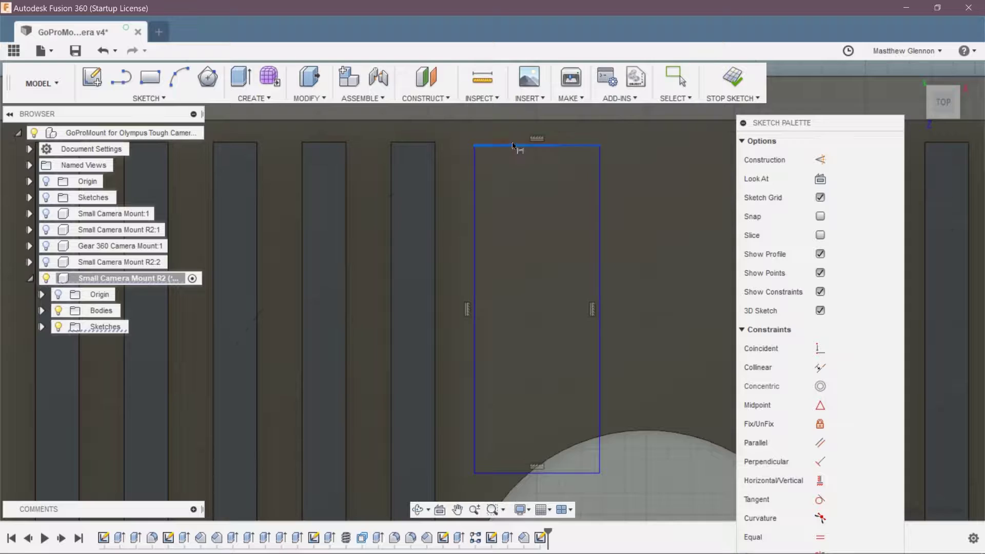
# - Set the rectangle's width to 1 mm and align its outer end with the ends of the neighbouring ridges
pyautogui.press('d')
pyautogui.click(515, 145)
pyautogui.scroll(-3, 513, 139)
pyautogui.click(515, 204)
pyautogui.press('Return')
pyautogui.scroll(4, 447, 263)
pyautogui.click(513, 251)
pyautogui.scroll(-3, 544, 205)
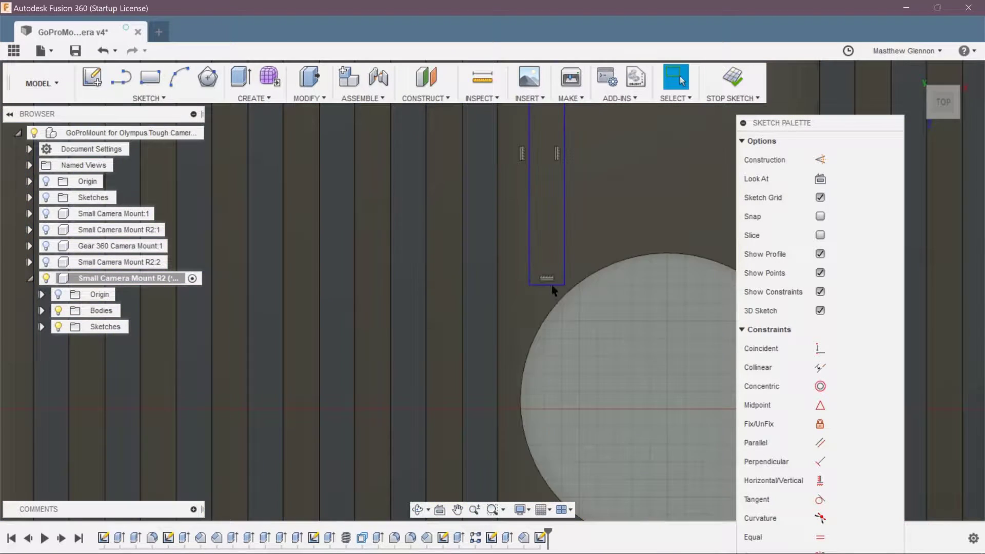
# - Pattern the rectangle across the gap along the plate's length with a quantity of 4
pyautogui.click(147, 98)
pyautogui.click(139, 431)
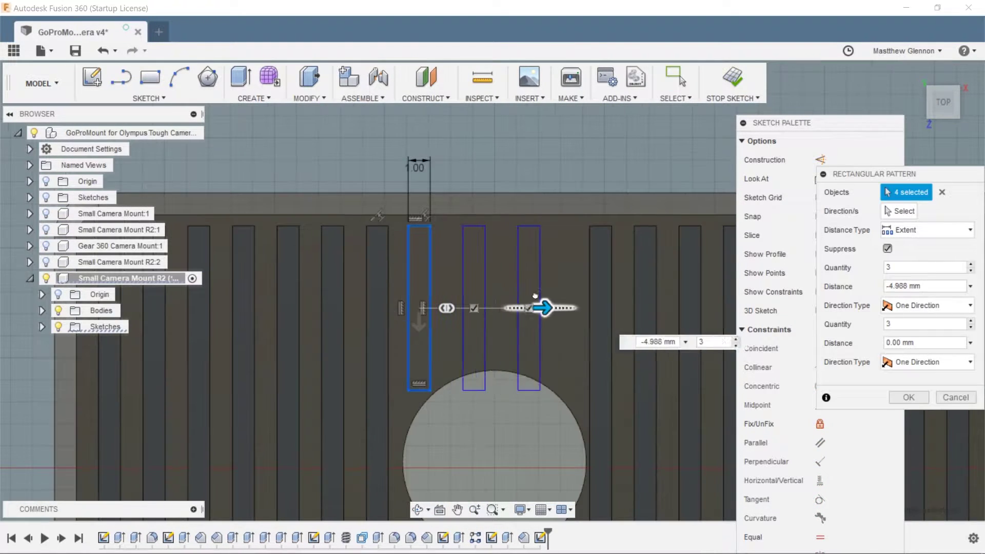
pyautogui.press('BackSpace')
pyautogui.write('4')
pyautogui.press('Return')
pyautogui.scroll(-2, 500, 298)
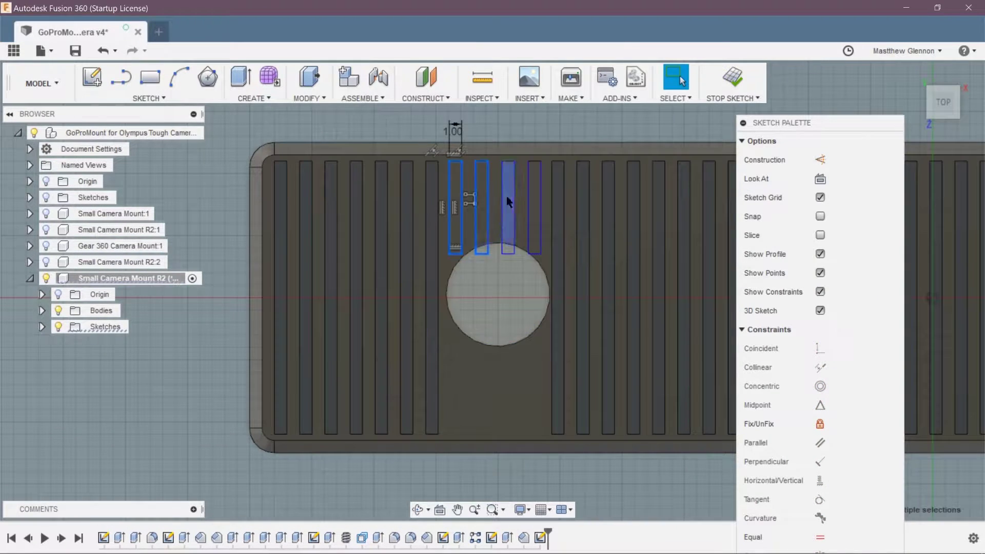
# - Draw a line about 86 mm long along the plate's centre axis across the hole and make it a construction line
pyautogui.click(209, 323)
pyautogui.scroll(-5, 369, 332)
pyautogui.click(667, 328)
pyautogui.scroll(4, 340, 321)
pyautogui.rightClick(218, 366)
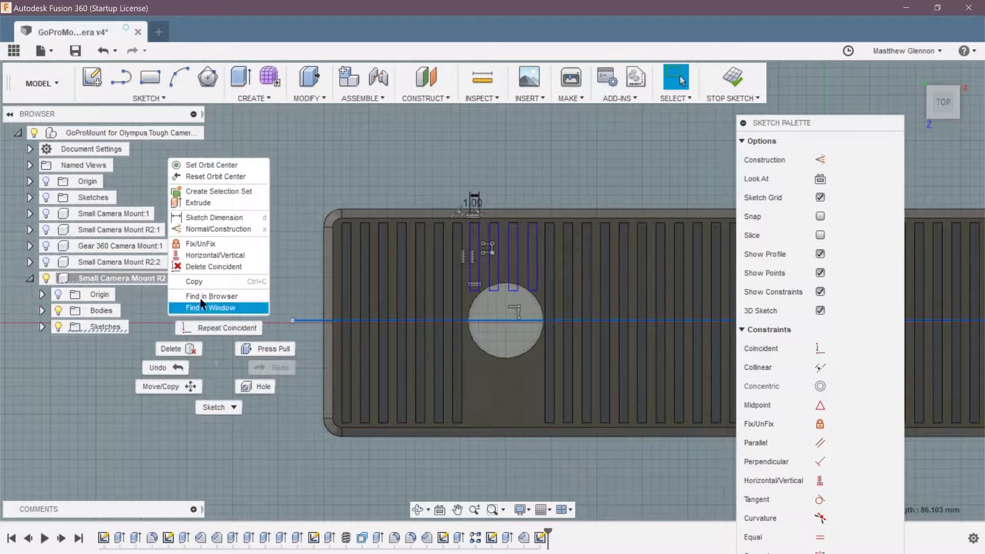
pyautogui.click(217, 247)
# - Mirror the four rectangles about the construction line to the opposite side of the hole
pyautogui.scroll(4, 472, 280)
pyautogui.doubleClick(483, 309)
pyautogui.doubleClick(625, 310)
pyautogui.click(148, 98)
pyautogui.click(139, 399)
pyautogui.moveTo(513, 359); pyautogui.dragTo(417, 285, button='middle')
pyautogui.click(887, 211)
pyautogui.scroll(-4, 434, 182)
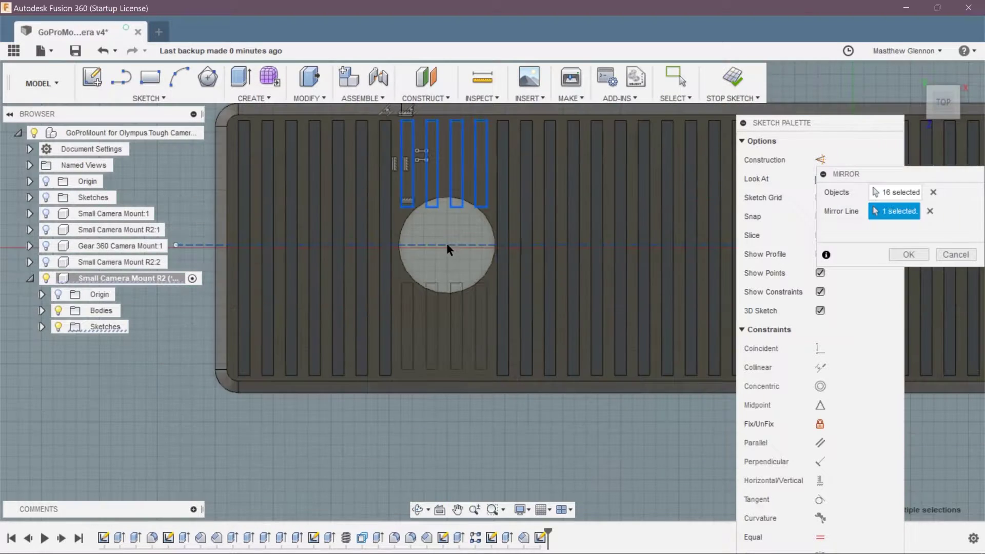
pyautogui.scroll(10, 436, 247)
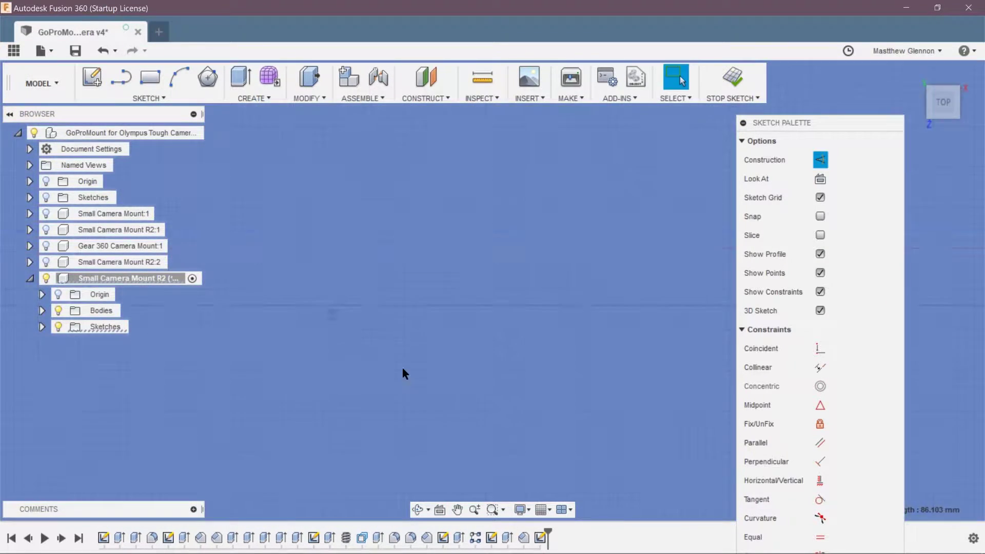
# - Offset the screw hole's edge 2 mm outward to outline a clear area around it
pyautogui.press('Escape')
pyautogui.scroll(-8, 410, 304)
pyautogui.write('o2')
pyautogui.press('Return')
# - Finish the sketch and extrude the strips on both sides of the hole, outside the offset circle, by 0.5 mm
pyautogui.keyDown('ctrl'); pyautogui.click(384, 180); pyautogui.keyUp('ctrl')
pyautogui.keyDown('ctrl'); pyautogui.click(416, 180); pyautogui.keyUp('ctrl')
pyautogui.keyDown('ctrl'); pyautogui.click(448, 179); pyautogui.keyUp('ctrl')
pyautogui.keyDown('ctrl'); pyautogui.click(481, 179); pyautogui.keyUp('ctrl')
pyautogui.click(735, 87)
pyautogui.press('e')
pyautogui.click(900, 249)
pyautogui.click(904, 282)
pyautogui.click(531, 294)
pyautogui.click(900, 249)
pyautogui.click(900, 267)
pyautogui.write('0.5')
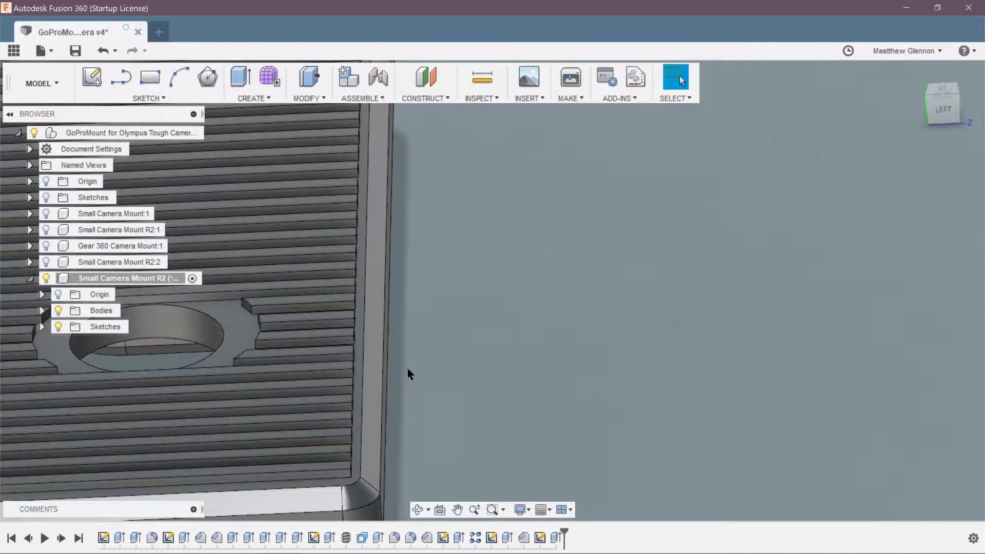
pyautogui.click(165, 275)
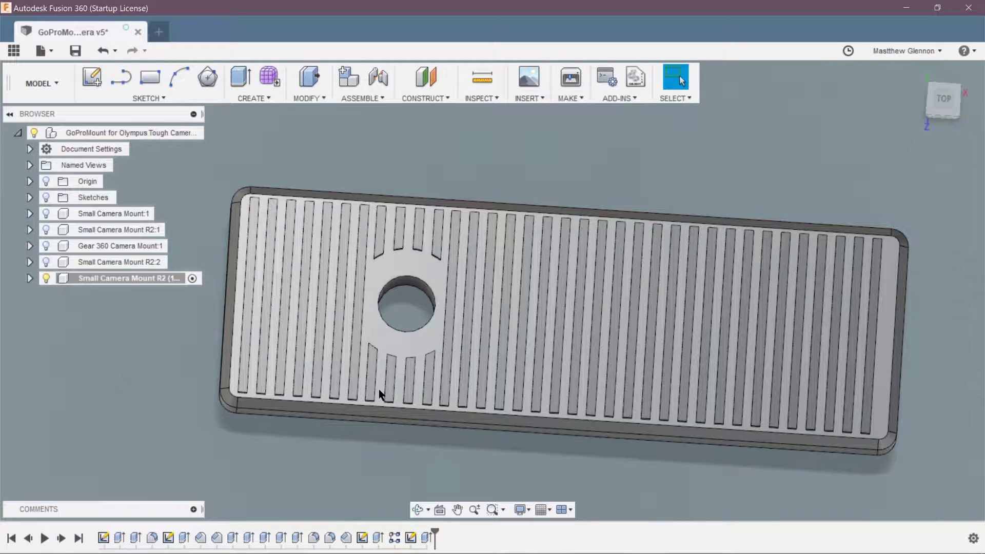
# - Edit the strip sketch to replace the circle around the hole with one offset 1 mm from the hole's edge
pyautogui.rightClick(409, 537)
pyautogui.click(437, 398)
pyautogui.scroll(5, 395, 359)
pyautogui.moveTo(378, 392); pyautogui.dragTo(391, 497, button='middle')
pyautogui.scroll(-2, 406, 461)
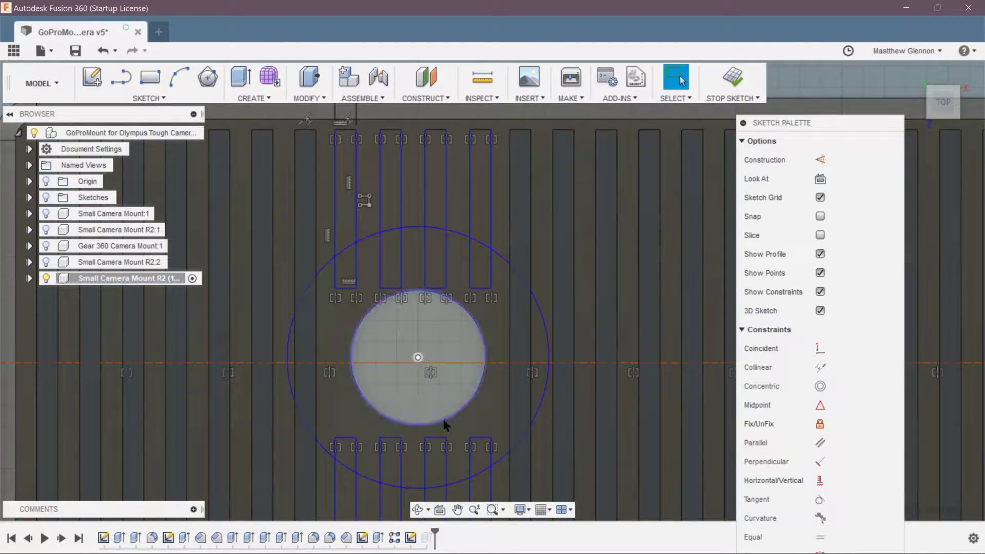
pyautogui.click(29, 278)
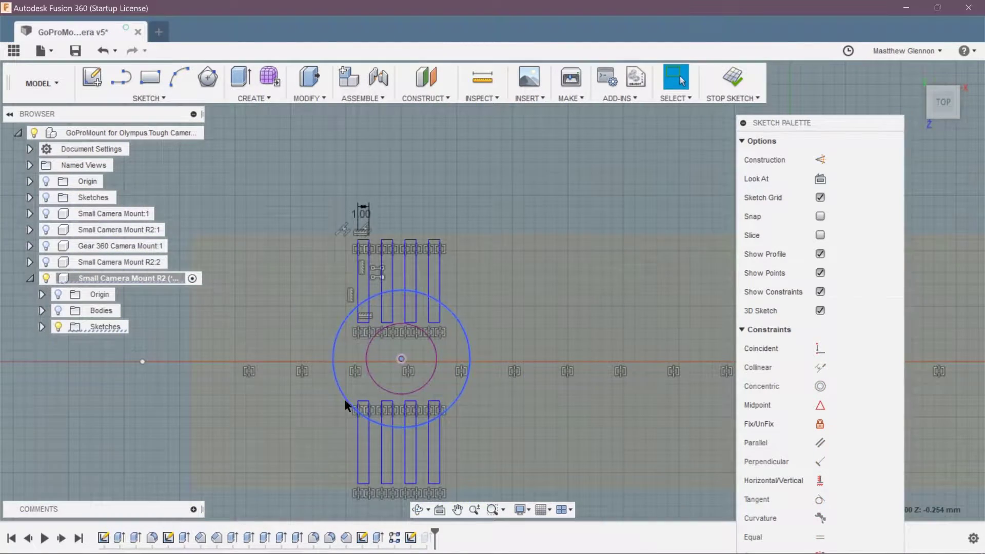
pyautogui.click(414, 346)
pyautogui.press('o')
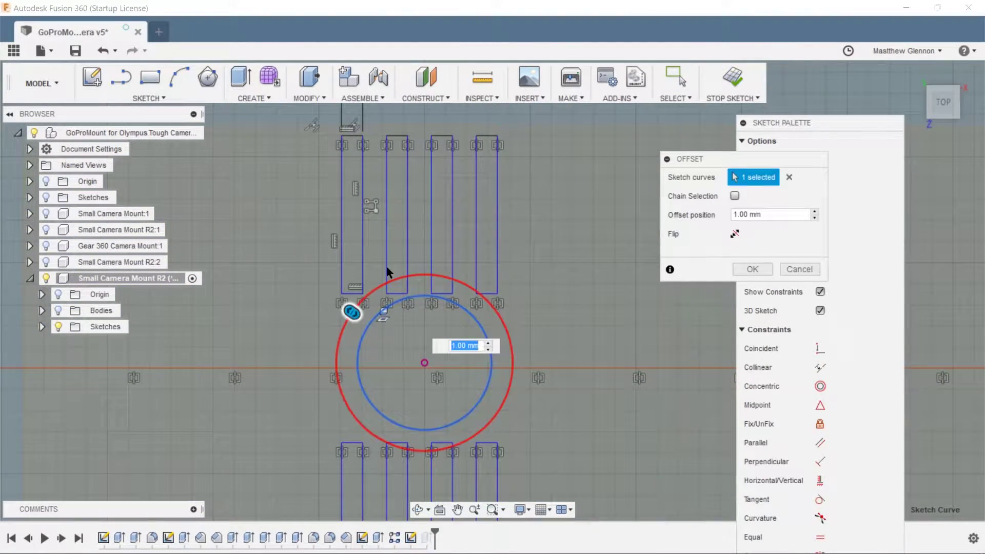
pyautogui.press('Return')
pyautogui.click(733, 82)
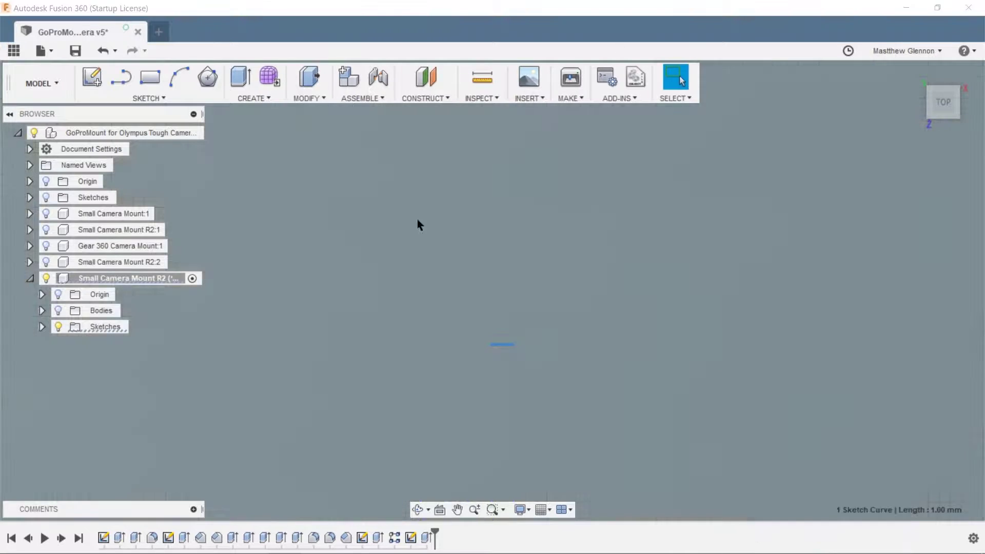
# - Edit the strip extrusion so the first row of strips ends at the 1 mm offset circle
pyautogui.doubleClick(425, 537)
pyautogui.scroll(-4, 395, 416)
pyautogui.scroll(4, 433, 348)
pyautogui.click(428, 431)
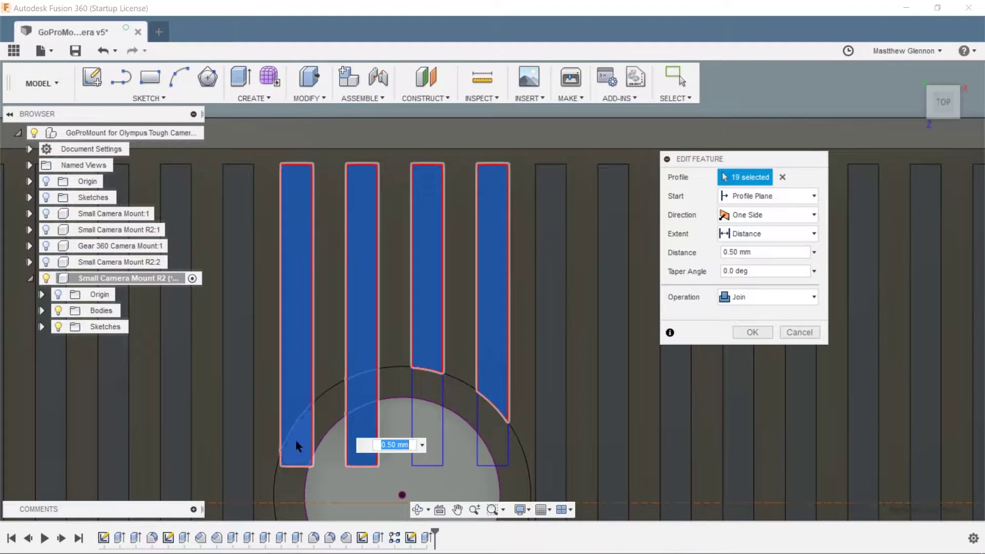
pyautogui.click(362, 426)
pyautogui.click(362, 390)
pyautogui.scroll(5, 287, 462)
pyautogui.click(391, 381)
pyautogui.click(439, 404)
# - Adjust the profiles of the mirrored strips to end at the same offset circle and apply the extrusion edit
pyautogui.scroll(-7, 405, 251)
pyautogui.scroll(6, 475, 366)
pyautogui.click(272, 257)
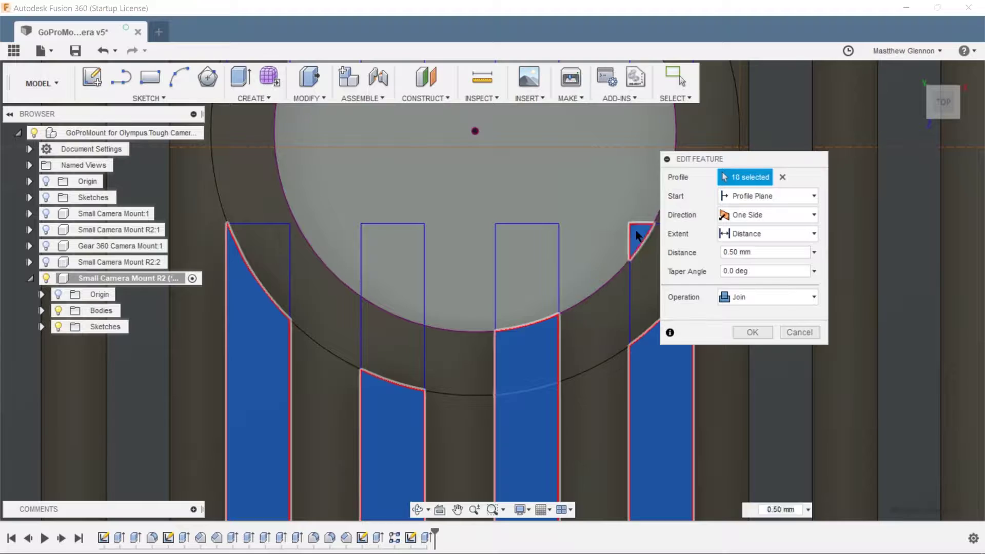
pyautogui.click(635, 231)
pyautogui.click(527, 354)
pyautogui.scroll(-6, 472, 263)
pyautogui.click(749, 332)
# - Edit the strip sketch to add a circle offset 0.75 mm outward from the hole's edge
pyautogui.rightClick(411, 538)
pyautogui.click(446, 404)
pyautogui.press('o')
pyautogui.click(455, 331)
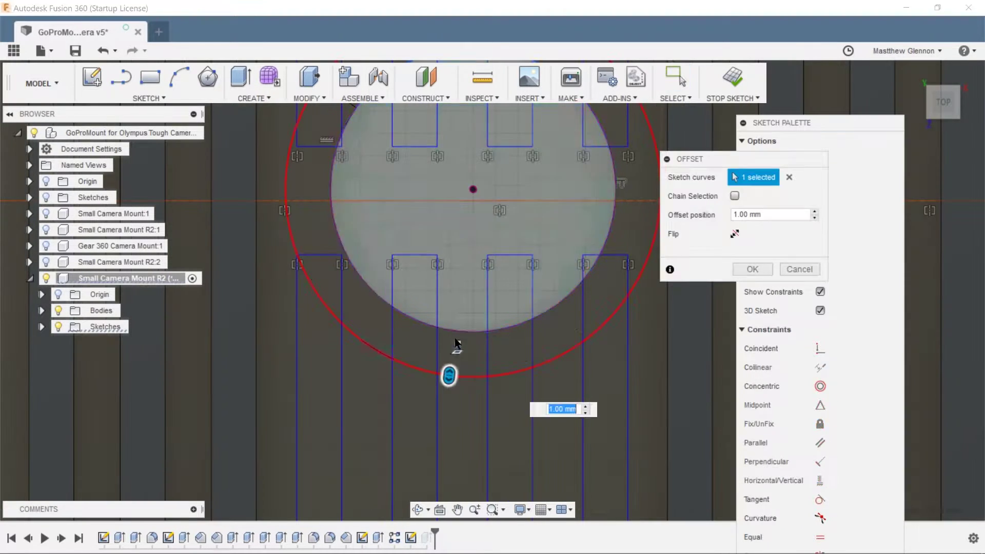
pyautogui.moveTo(449, 376); pyautogui.dragTo(451, 356)
pyautogui.write('0.75')
pyautogui.press('Return')
pyautogui.click(733, 77)
# - Edit the 0.50 mm strip extrusion to include the ring between the hole and the 0.75 mm offset circle
pyautogui.rightClick(428, 538)
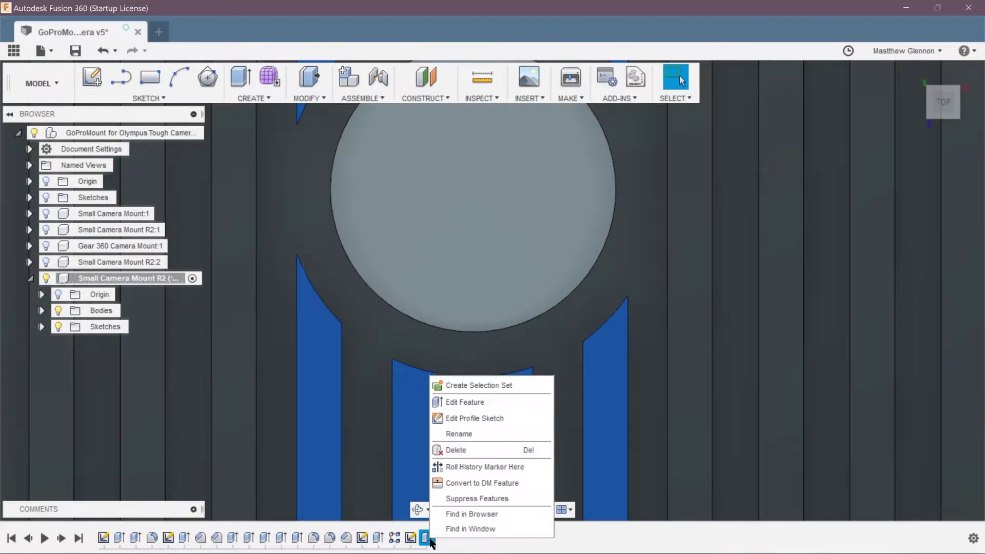
pyautogui.click(464, 402)
pyautogui.click(462, 350)
pyautogui.click(414, 337)
pyautogui.click(626, 226)
pyautogui.click(558, 331)
pyautogui.moveTo(477, 169); pyautogui.dragTo(483, 346, button='middle')
pyautogui.click(468, 207)
pyautogui.click(420, 221)
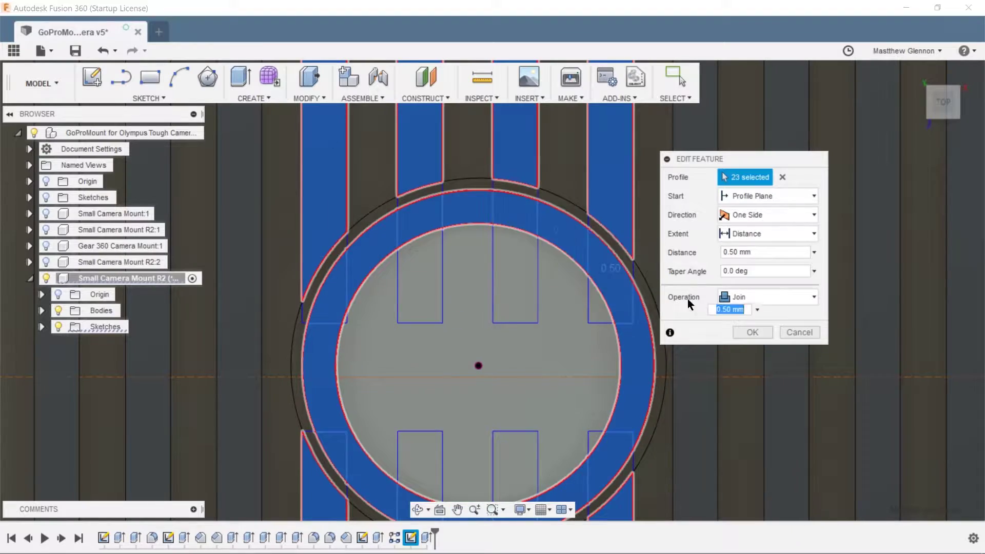
pyautogui.press('Return')
# - Chamfer the edges of the raised ring around the screw hole
pyautogui.click(492, 192)
pyautogui.rightClick(492, 297)
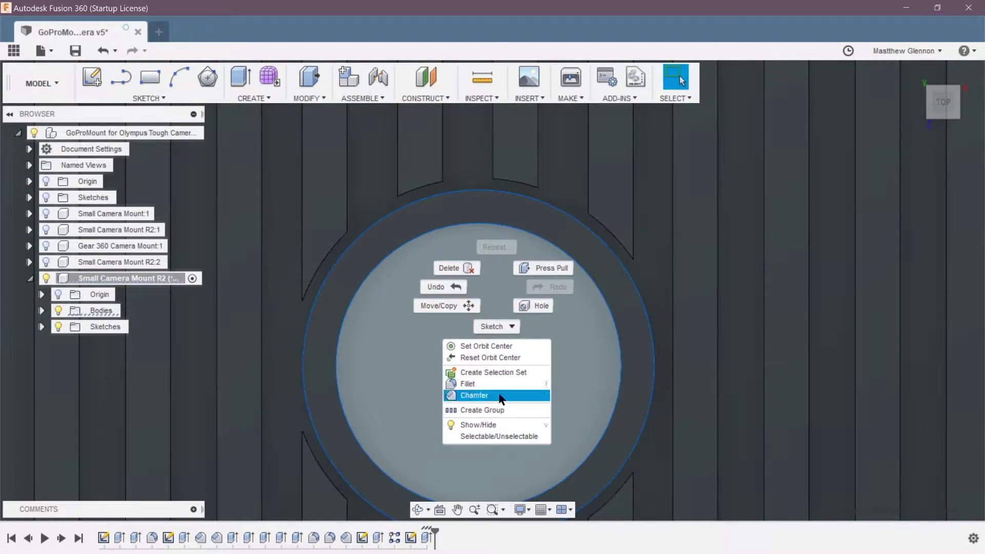
pyautogui.click(504, 398)
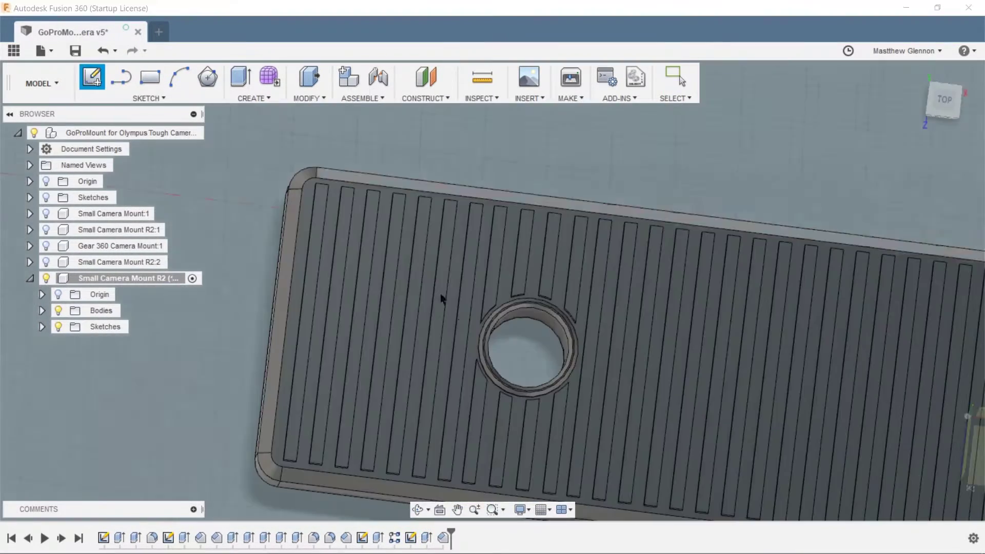
# - Create a sketch on the plate's ribbed face and project the face geometry into it
pyautogui.click(440, 301)
pyautogui.click(148, 98)
pyautogui.moveTo(128, 446)
pyautogui.click(201, 454)
pyautogui.press('Return')
# - Dimension the projected geometry near the plate's corner beside the first ridge, finish the sketch and hide the component's sketches
pyautogui.click(58, 311)
pyautogui.press('d')
pyautogui.click(395, 344)
pyautogui.click(403, 354)
pyautogui.press('Return')
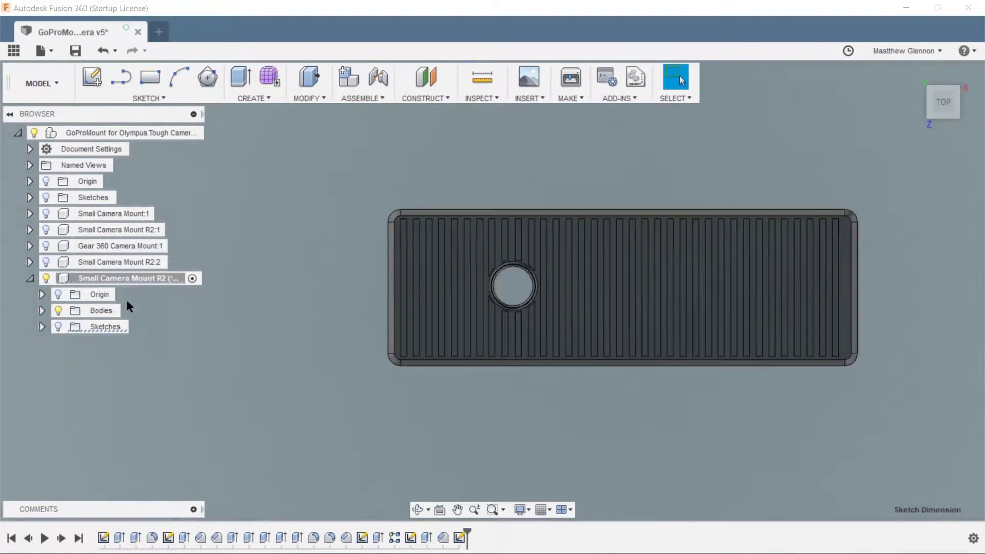
pyautogui.rightClick(145, 325)
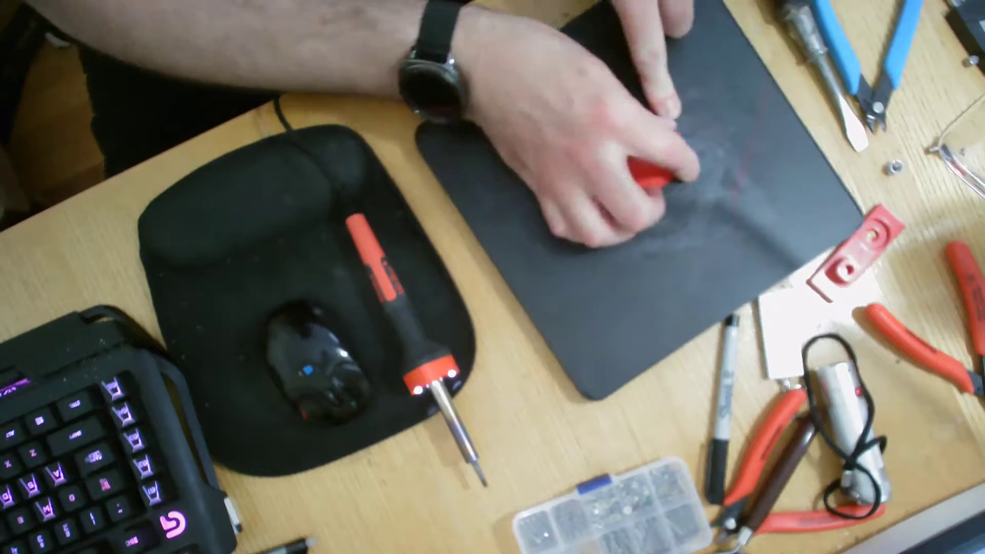